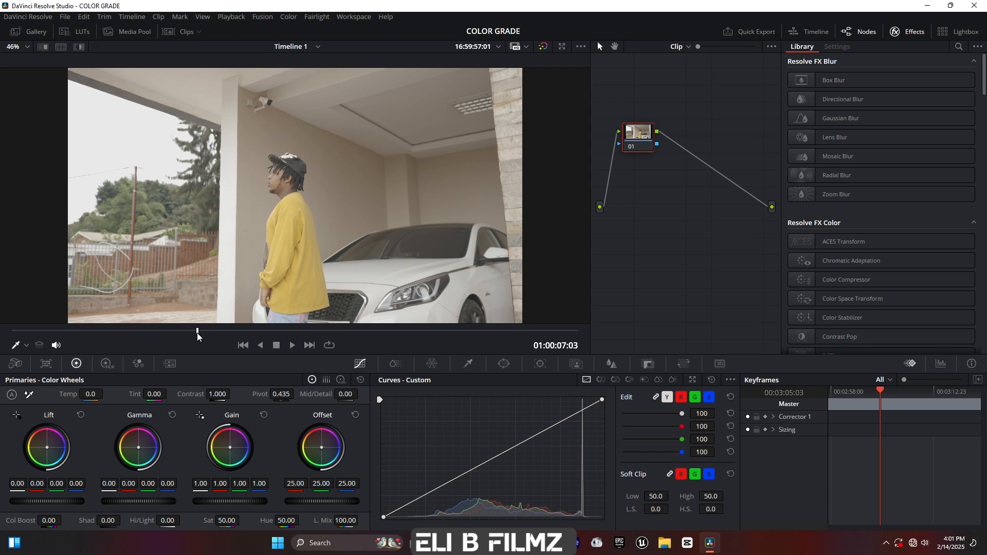
Go to the Color page and park the playhead on the clip at 01:00:06:07
{"action": "left_click_drag", "start_coordinate": [201, 331], "coordinate": [185, 334]}
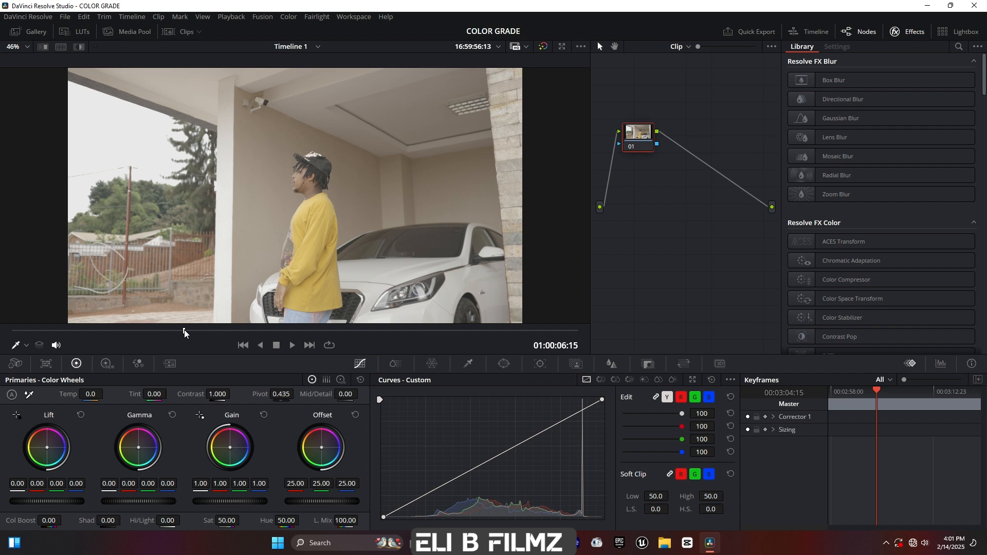
{"action": "mouse_move", "coordinate": [184, 330]}
{"action": "left_mouse_down"}
{"action": "mouse_move", "coordinate": [171, 330]}
{"action": "mouse_move", "coordinate": [186, 337]}
{"action": "left_mouse_up"}
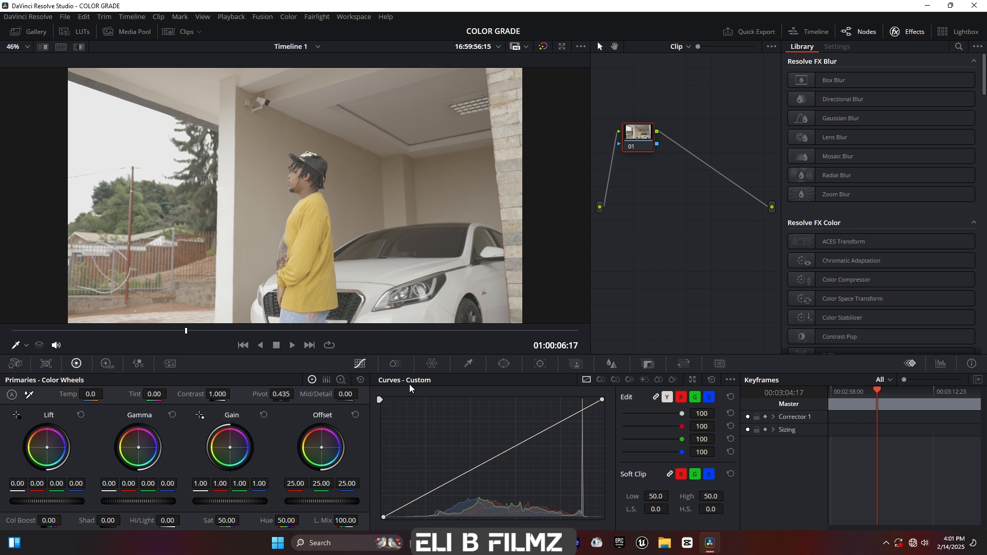
{"action": "left_click", "coordinate": [348, 16]}
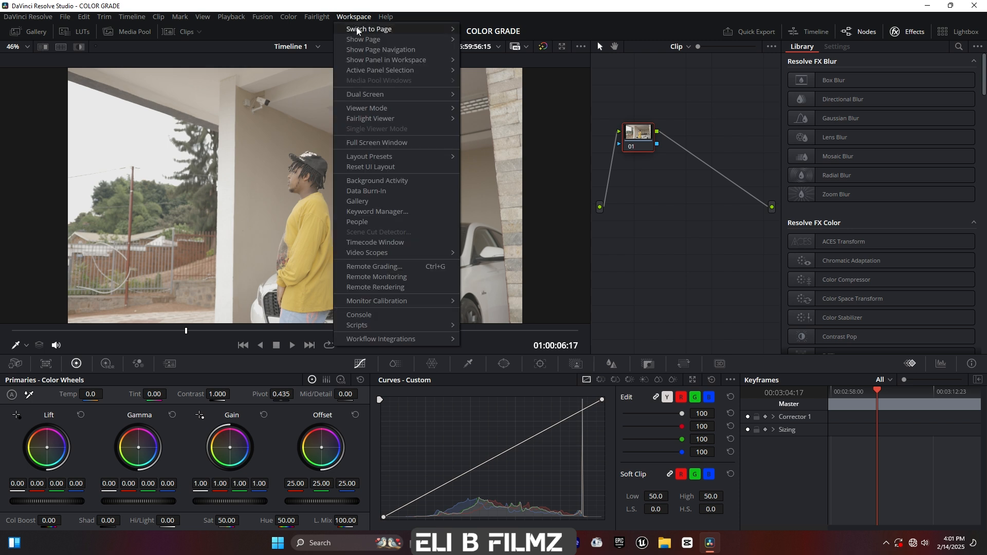
{"action": "mouse_move", "coordinate": [358, 29]}
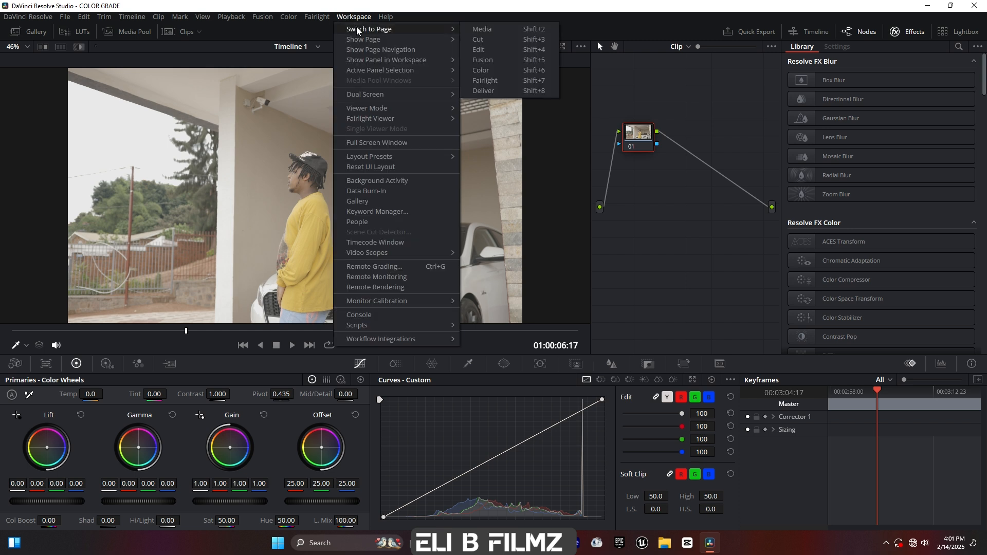
{"action": "left_click", "coordinate": [485, 69]}
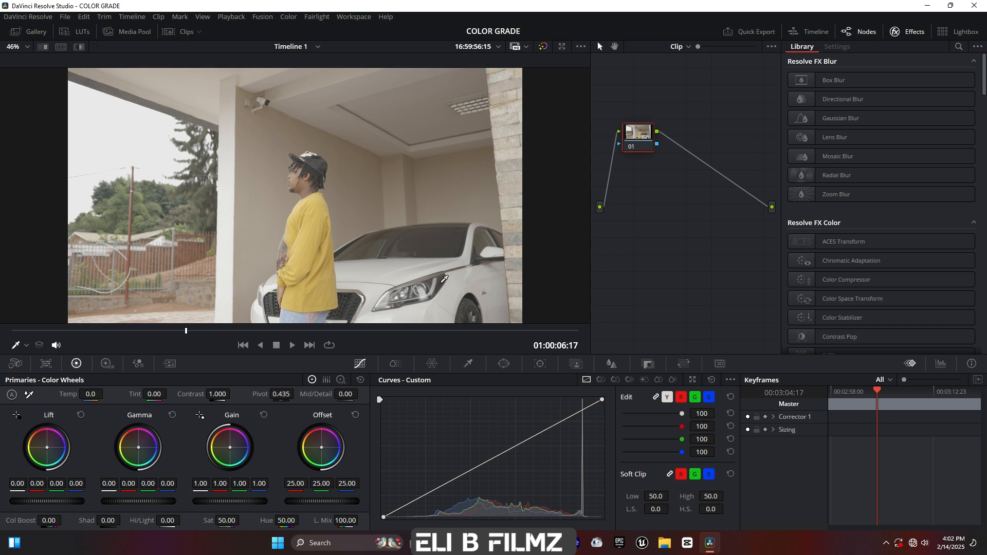
{"action": "left_click_drag", "start_coordinate": [187, 332], "coordinate": [176, 335]}
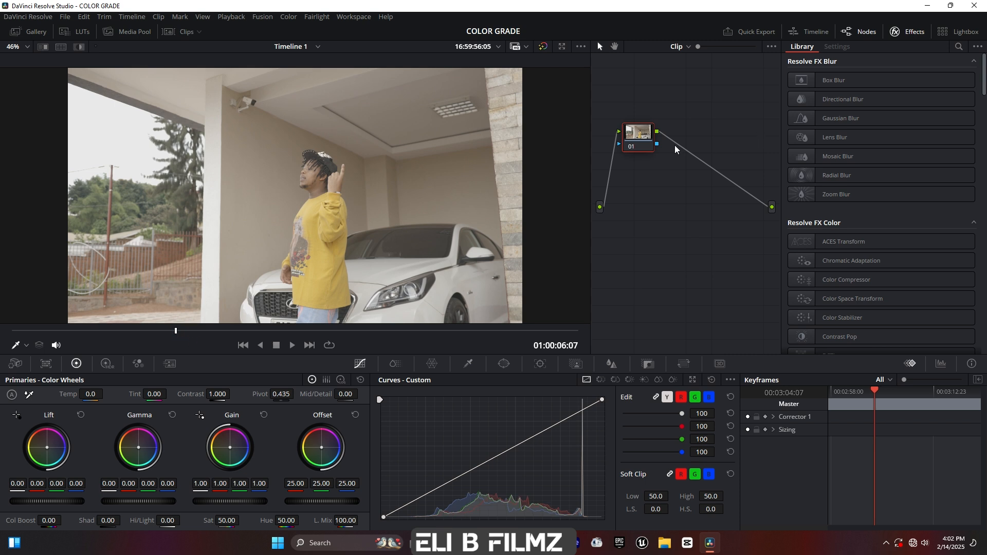
Add three serial nodes after node 01 and place node 04 in a second row beneath node 01
{"action": "mouse_move", "coordinate": [635, 134]}
{"action": "left_mouse_down"}
{"action": "mouse_move", "coordinate": [652, 137]}
{"action": "mouse_move", "coordinate": [624, 134]}
{"action": "left_mouse_up"}
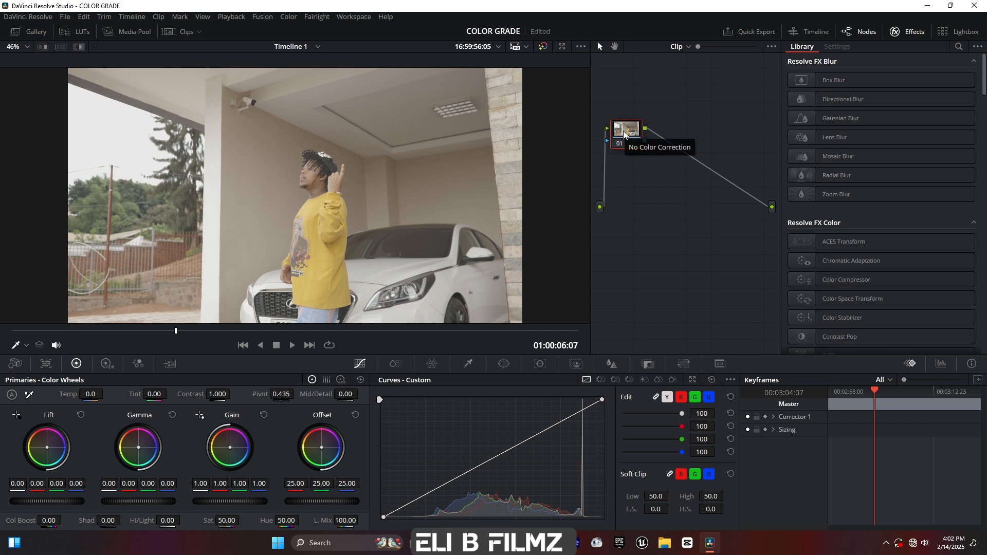
{"action": "left_click_drag", "start_coordinate": [625, 130], "coordinate": [637, 123]}
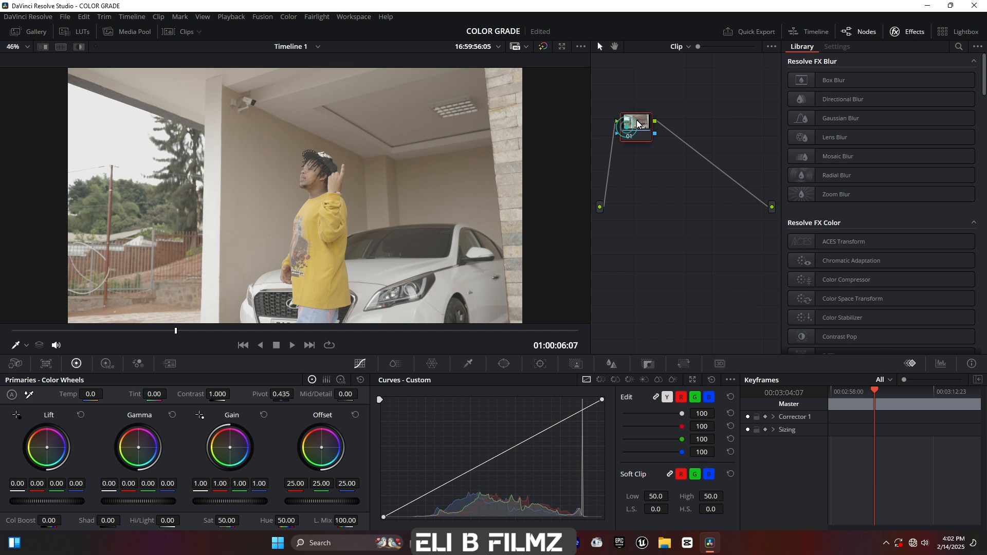
{"action": "key", "text": "alt+s"}
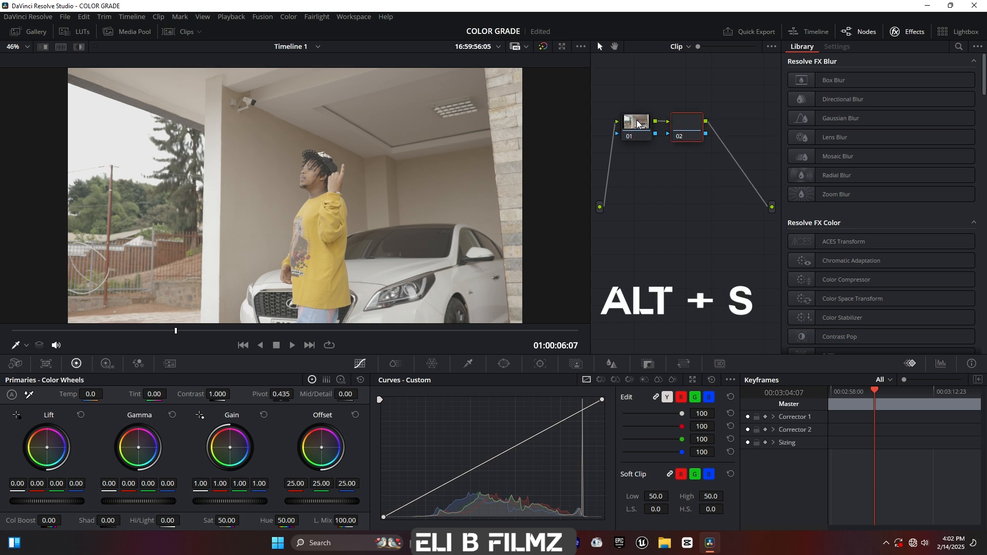
{"action": "key", "text": "alt+s"}
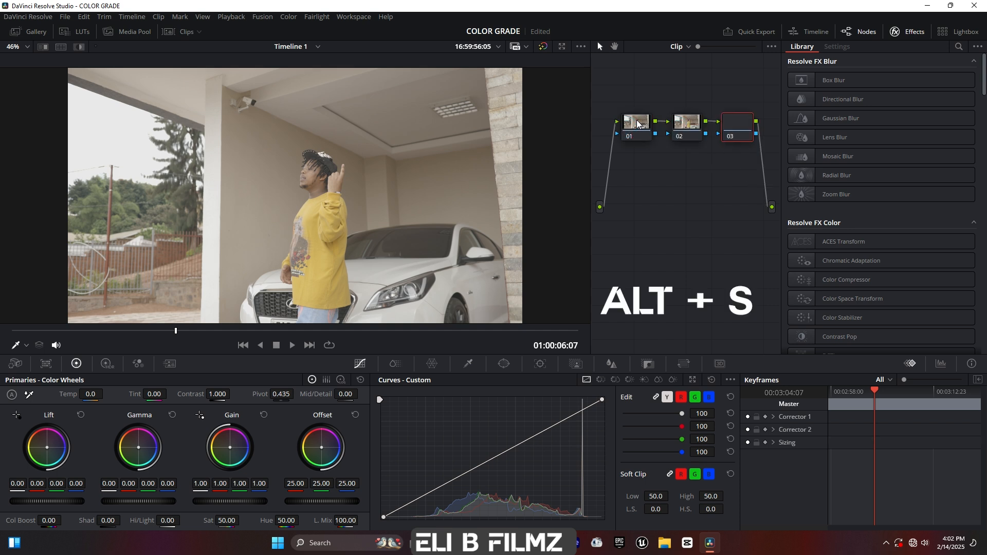
{"action": "key", "text": "alt+s"}
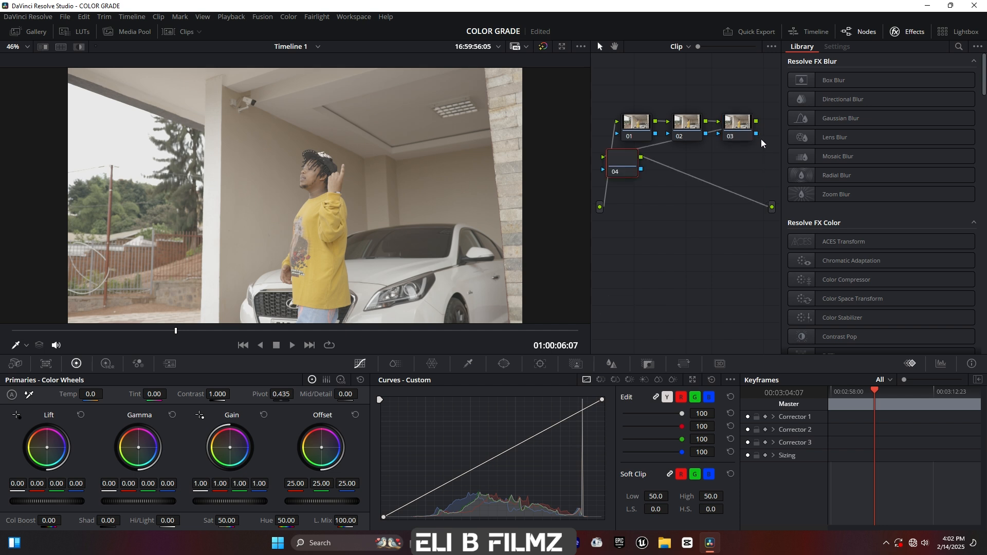
{"action": "left_click_drag", "start_coordinate": [624, 161], "coordinate": [634, 203]}
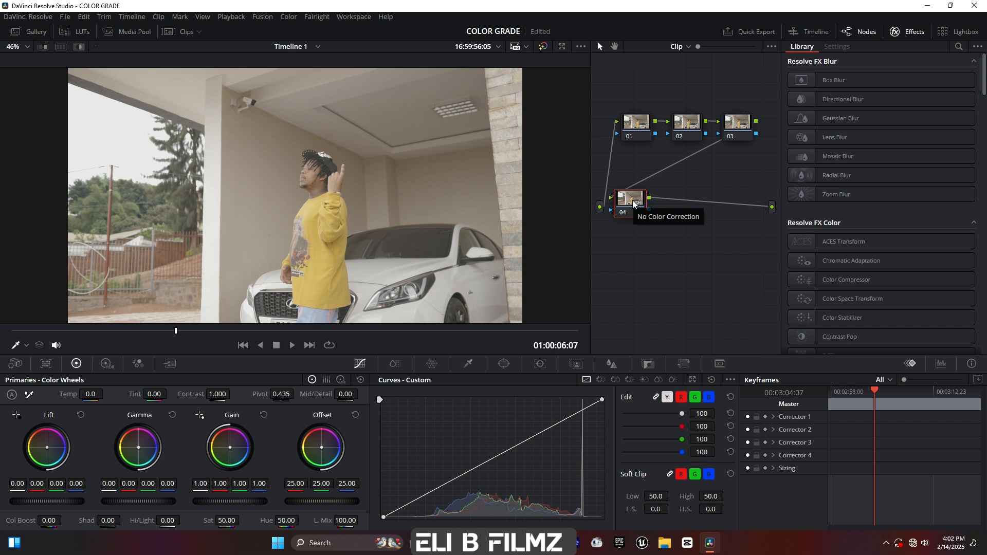
Apply the Color Space Transform effect from Resolve FX Color to node 01
{"action": "left_click", "coordinate": [634, 132]}
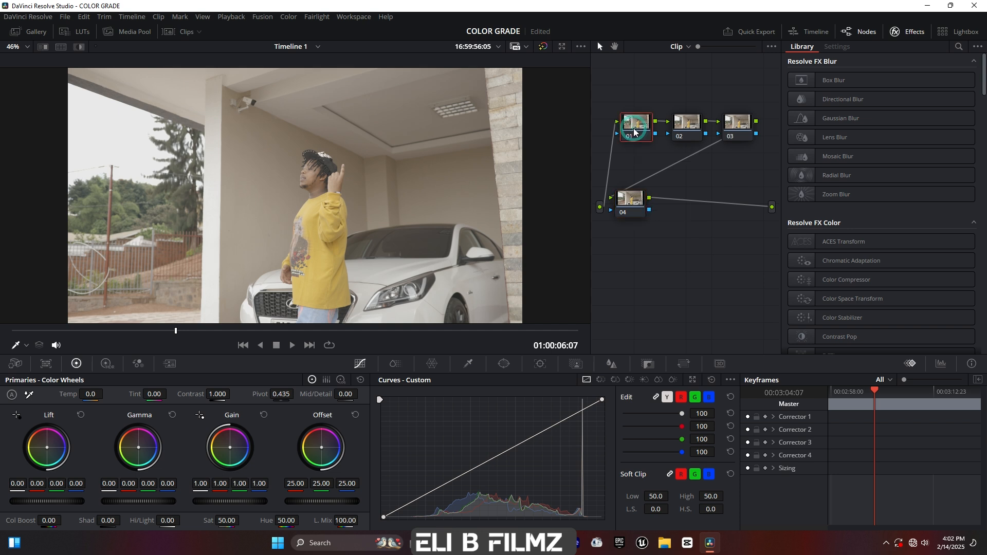
{"action": "scroll", "coordinate": [850, 175], "scroll_direction": "down", "scroll_amount": 3}
{"action": "scroll", "coordinate": [849, 177], "scroll_direction": "down", "scroll_amount": 3}
{"action": "scroll", "coordinate": [864, 137], "scroll_direction": "up", "scroll_amount": 3}
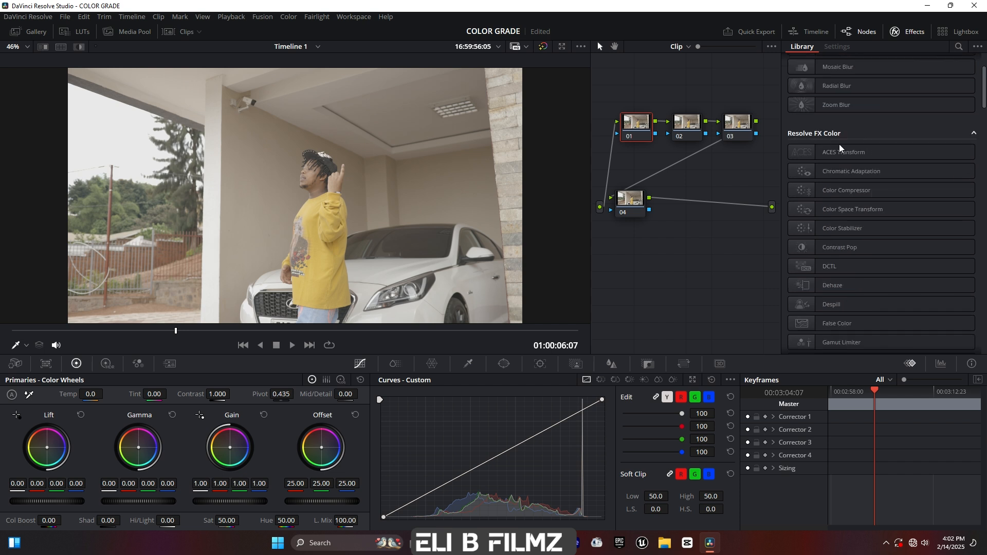
{"action": "left_click", "coordinate": [859, 211]}
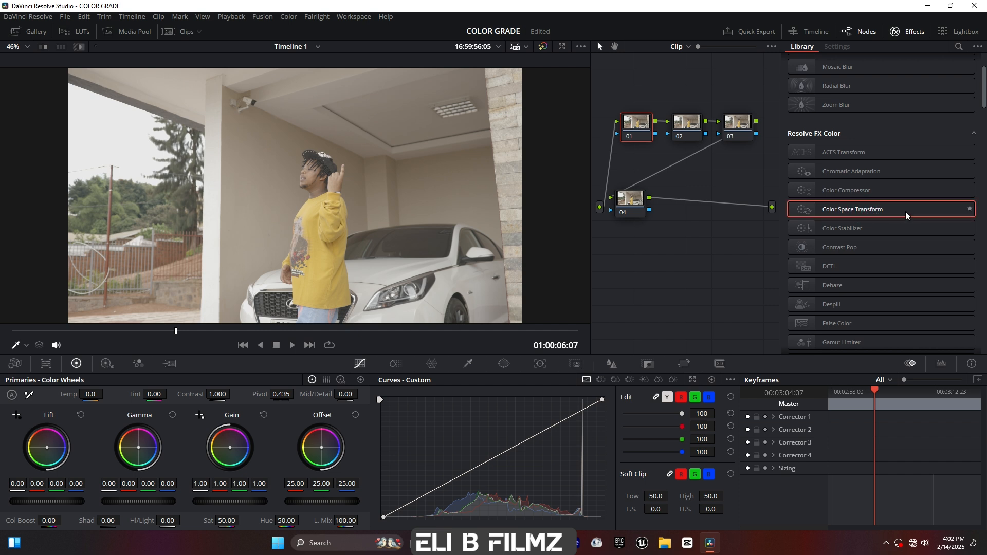
{"action": "left_click_drag", "start_coordinate": [906, 211], "coordinate": [635, 127]}
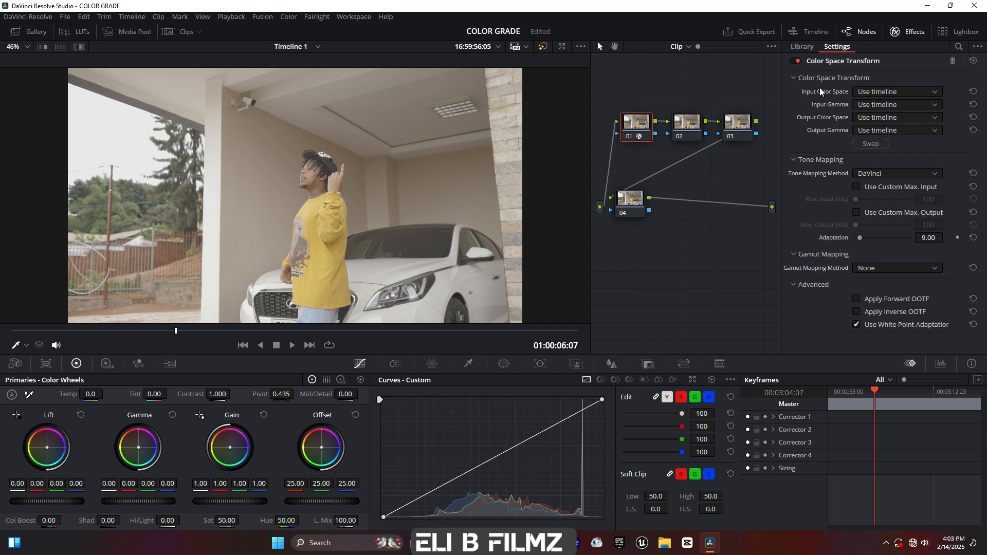
Set the Color Space Transform's input color space to Canon Cinema Gamut
{"action": "left_click", "coordinate": [859, 94]}
{"action": "scroll", "coordinate": [884, 159], "scroll_direction": "down", "scroll_amount": 5}
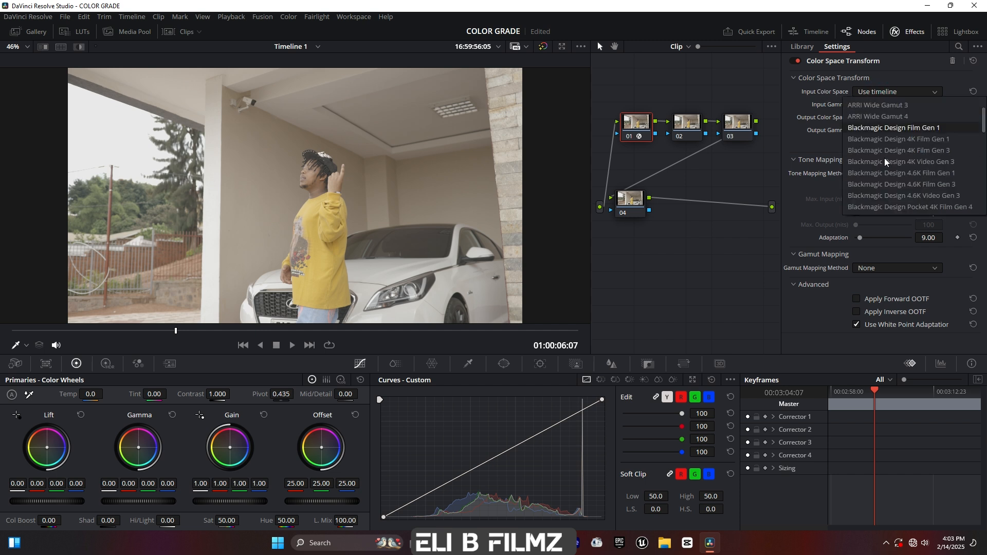
{"action": "scroll", "coordinate": [890, 156], "scroll_direction": "down", "scroll_amount": 1}
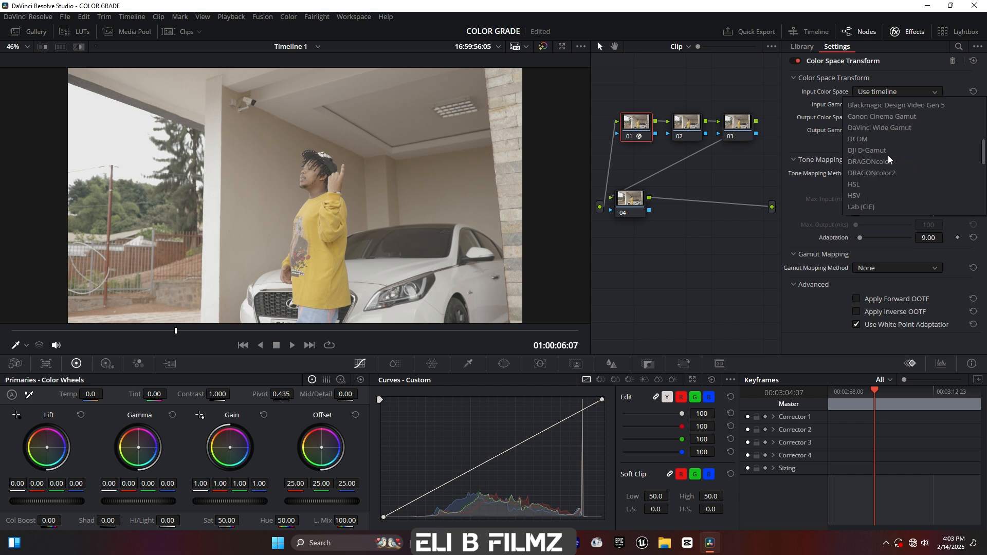
{"action": "scroll", "coordinate": [889, 159], "scroll_direction": "down", "scroll_amount": 2}
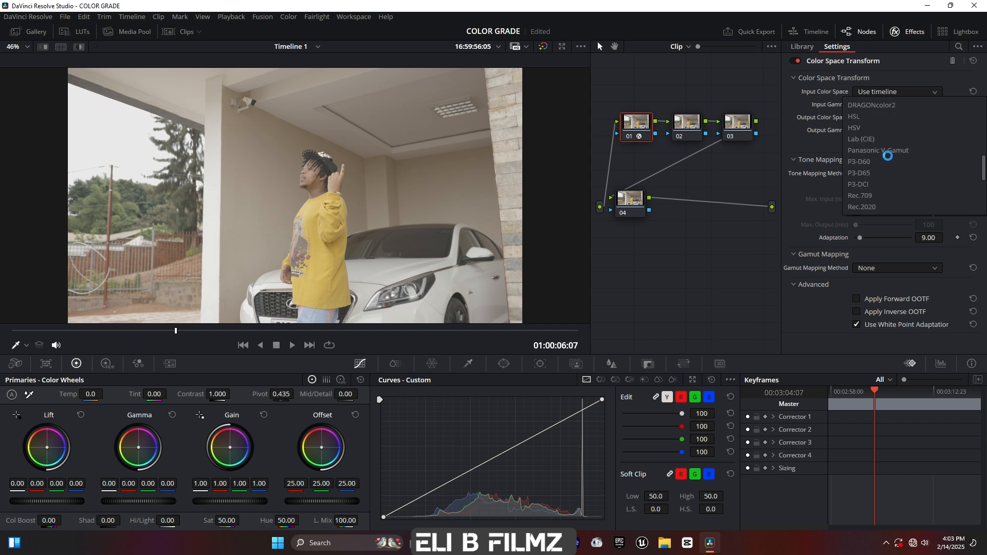
{"action": "scroll", "coordinate": [888, 156], "scroll_direction": "down", "scroll_amount": 3}
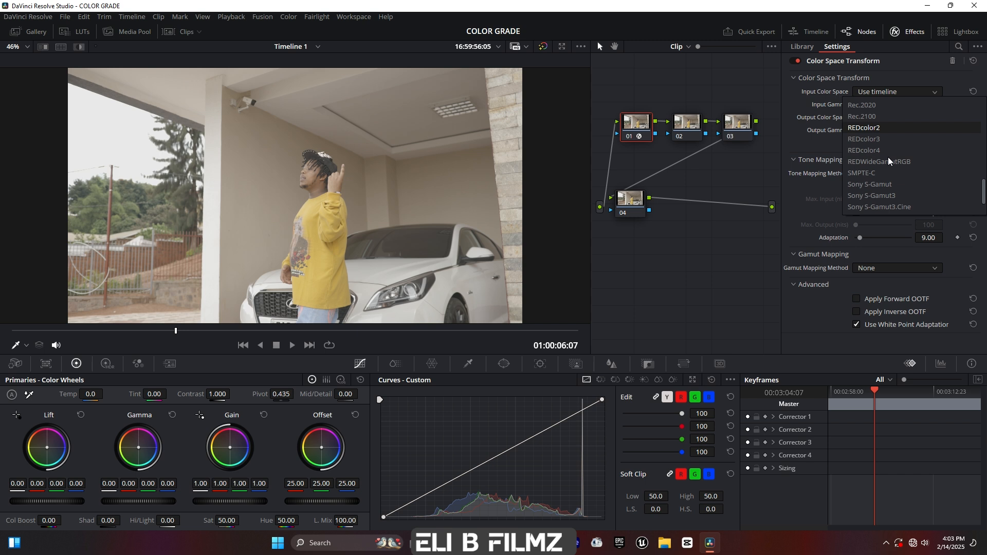
{"action": "scroll", "coordinate": [889, 162], "scroll_direction": "down", "scroll_amount": 1}
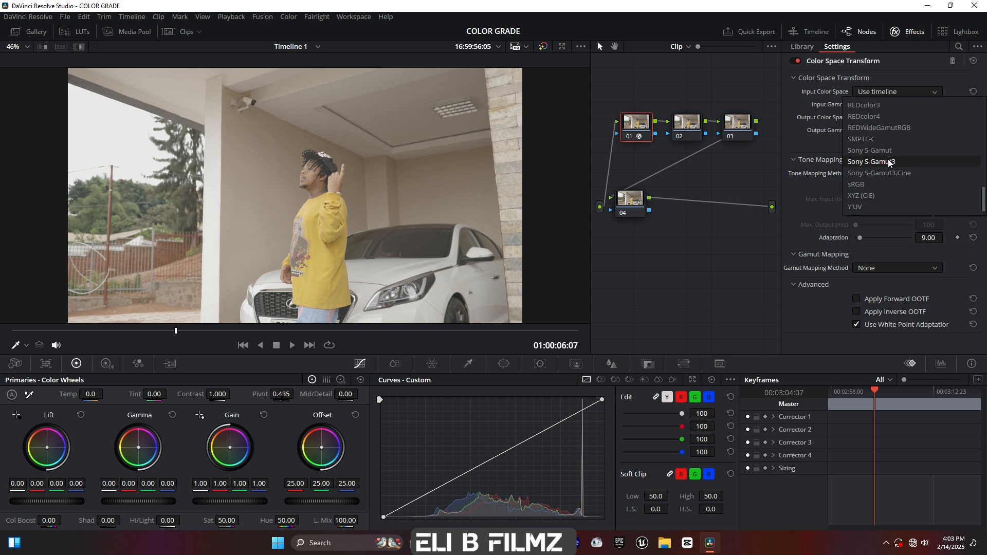
{"action": "scroll", "coordinate": [901, 144], "scroll_direction": "up", "scroll_amount": 3}
{"action": "scroll", "coordinate": [901, 143], "scroll_direction": "up", "scroll_amount": 6}
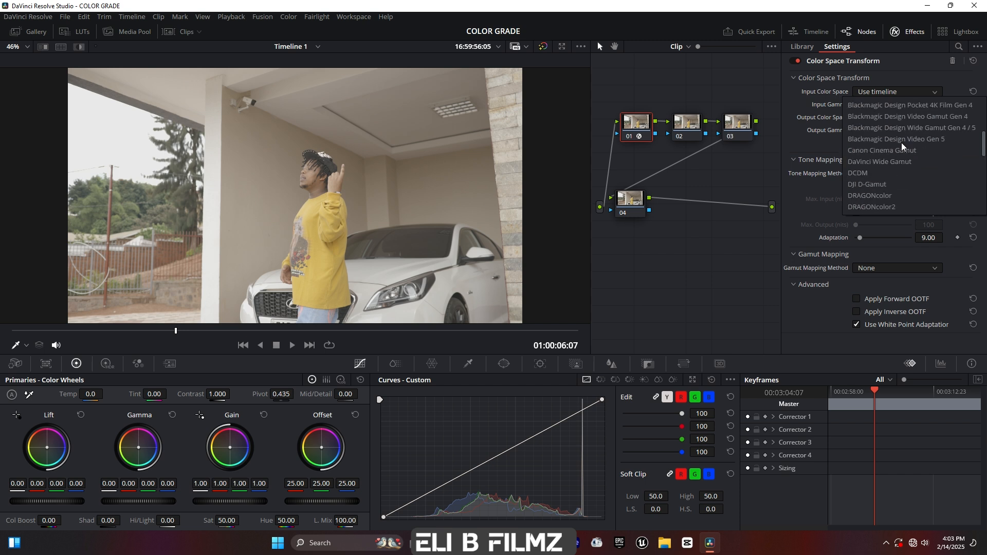
{"action": "left_click", "coordinate": [868, 152]}
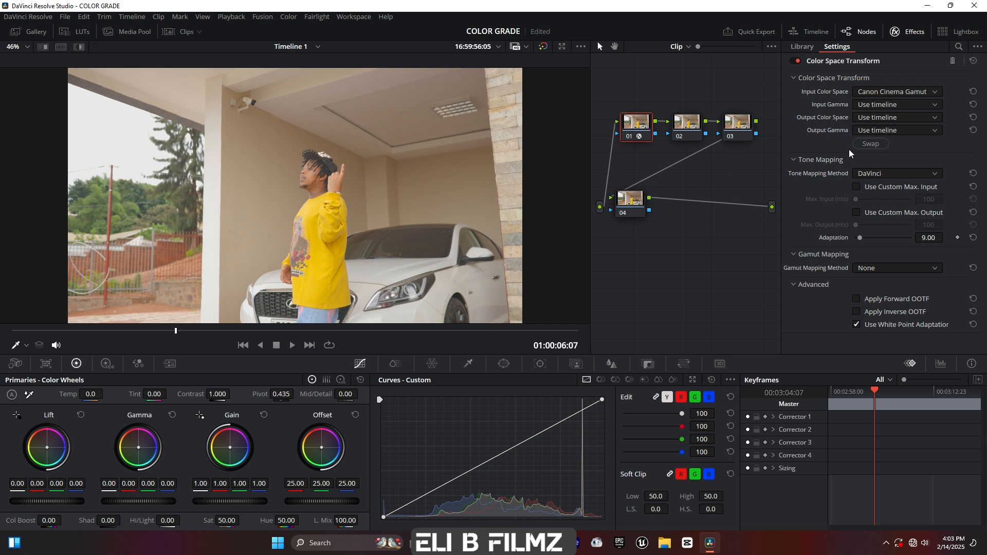
Set the input gamma of node 01's Color Space Transform to Canon Log
{"action": "left_click", "coordinate": [878, 106]}
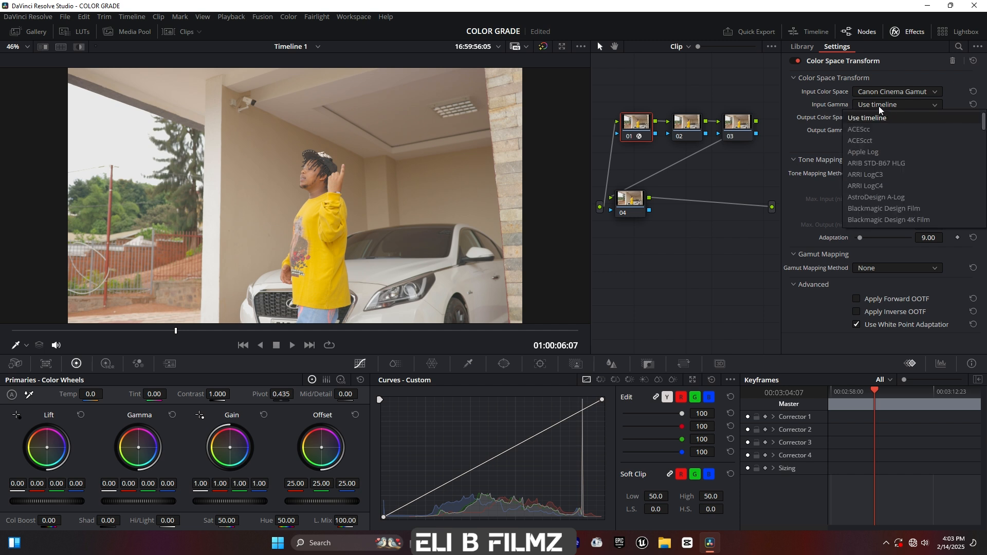
{"action": "scroll", "coordinate": [888, 167], "scroll_direction": "down", "scroll_amount": 5}
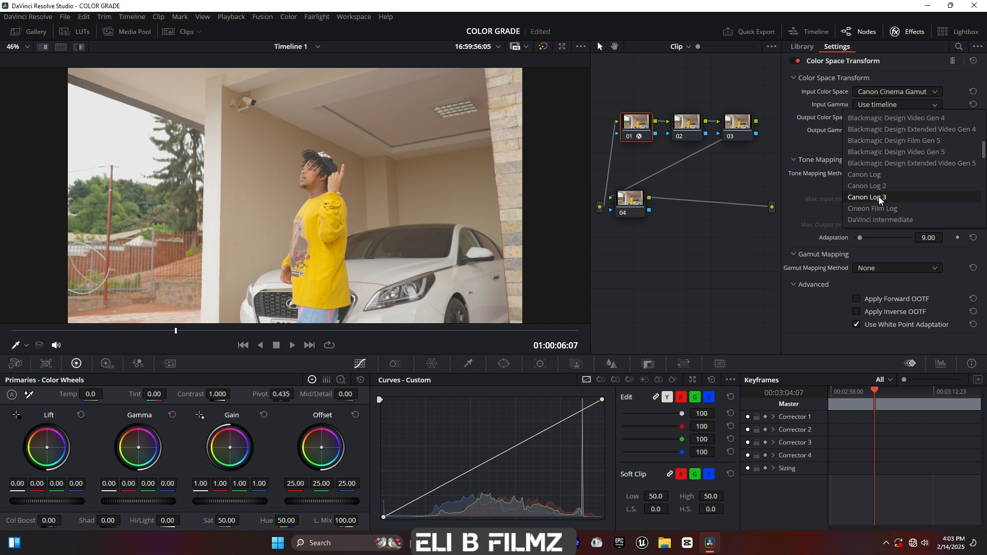
{"action": "left_click", "coordinate": [881, 175]}
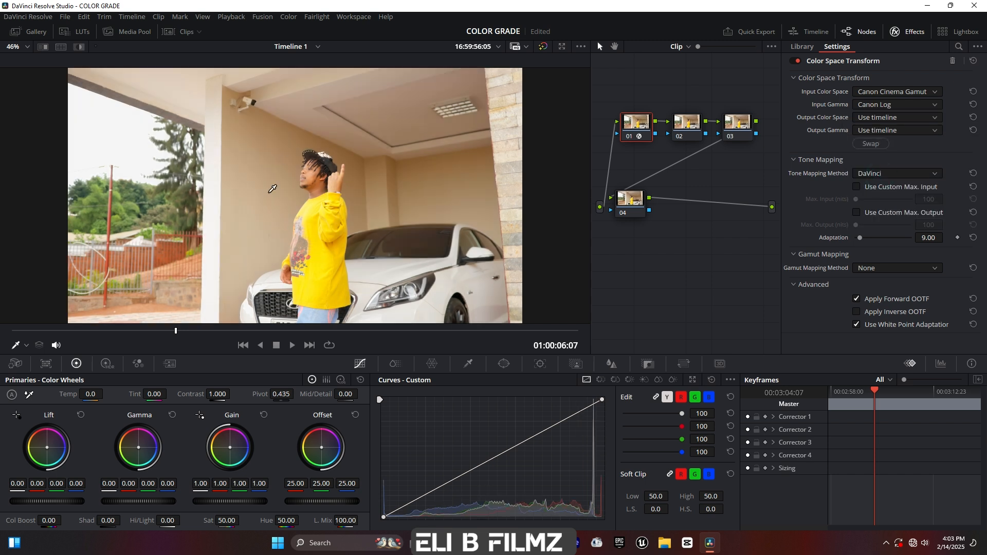
Set the output color space of node 01's Color Space Transform to Rec.709
{"action": "left_click", "coordinate": [881, 117]}
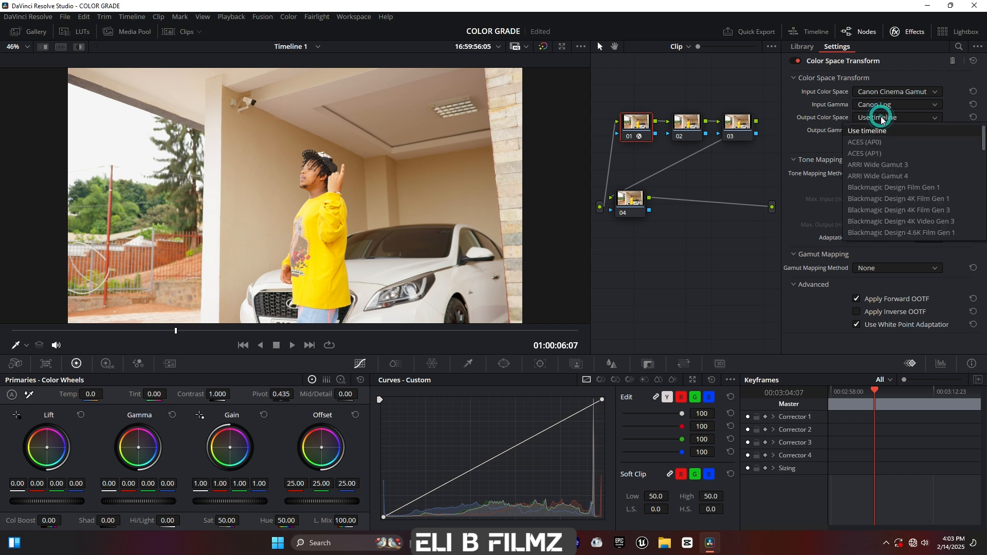
{"action": "scroll", "coordinate": [891, 146], "scroll_direction": "down", "scroll_amount": 15}
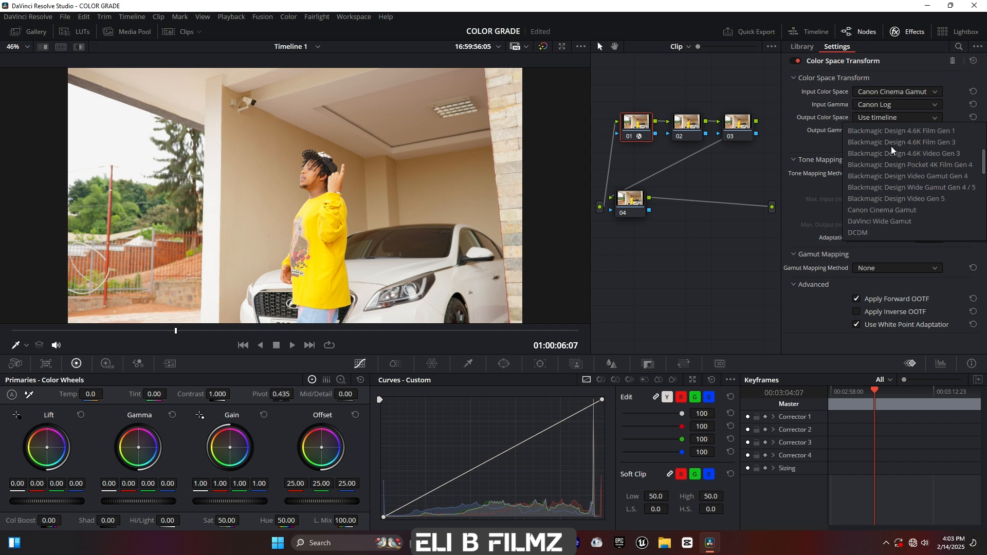
{"action": "scroll", "coordinate": [872, 146], "scroll_direction": "up", "scroll_amount": 3}
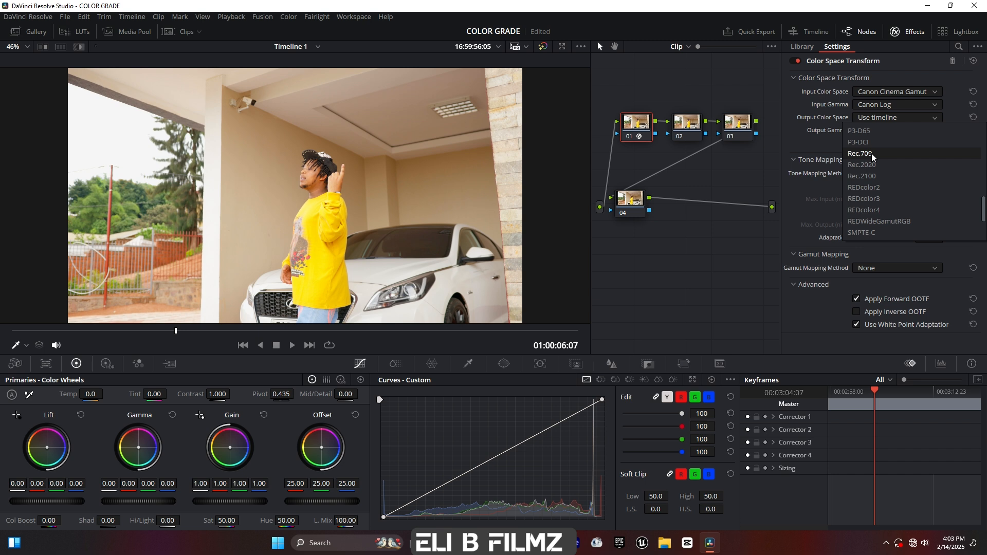
{"action": "left_click", "coordinate": [872, 153]}
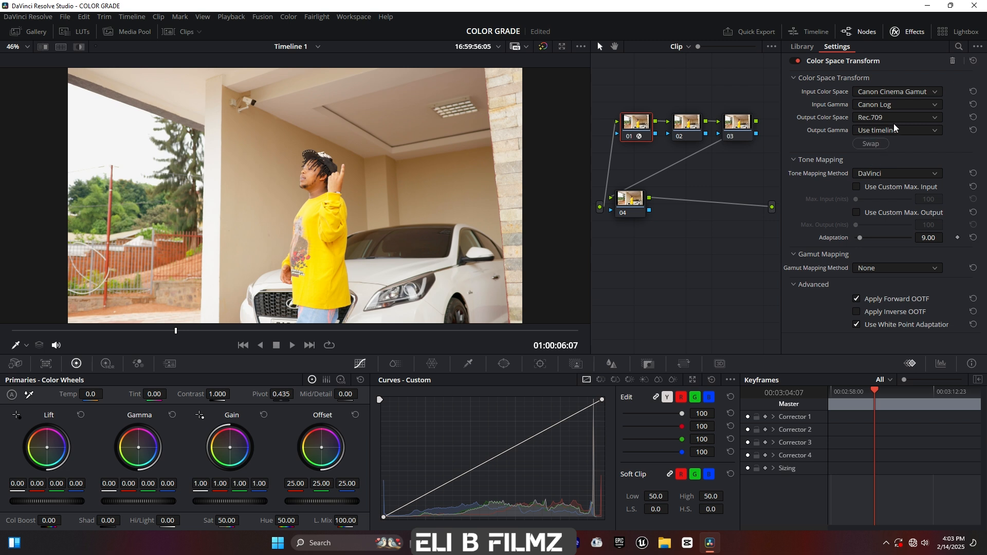
Set the transform's output gamma to Gamma 2.2 and compare the image with node 01 disabled and re-enabled
{"action": "left_click", "coordinate": [877, 130]}
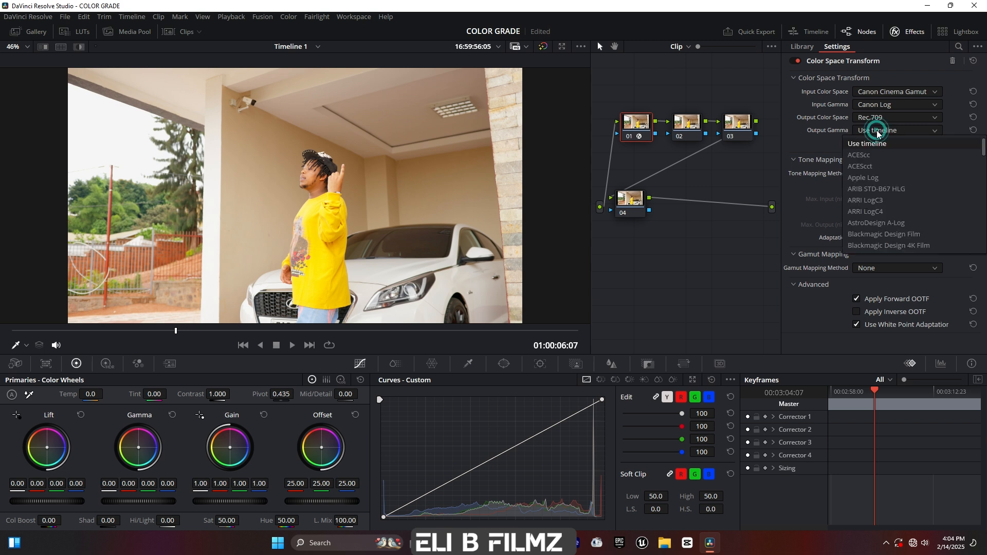
{"action": "scroll", "coordinate": [894, 190], "scroll_direction": "down", "scroll_amount": 6}
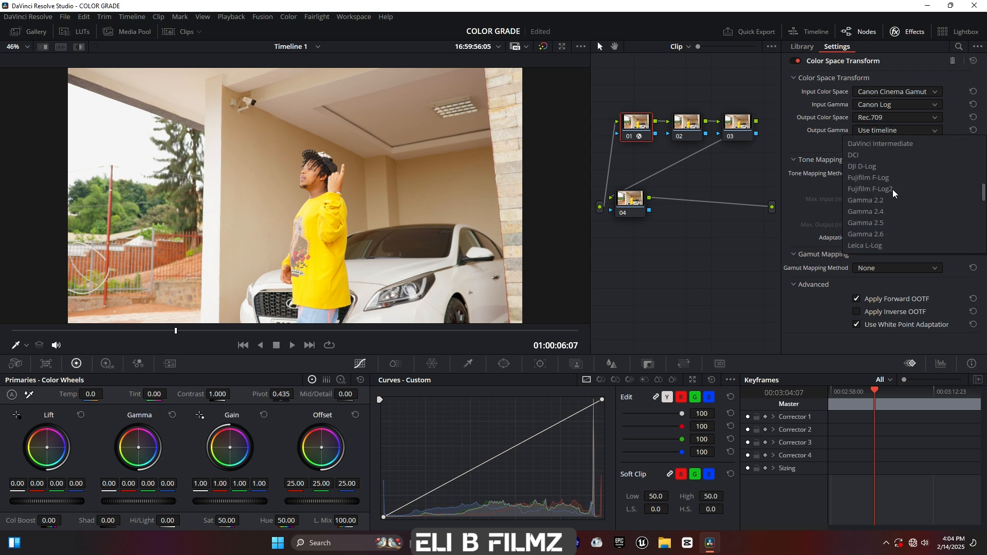
{"action": "left_click", "coordinate": [872, 202]}
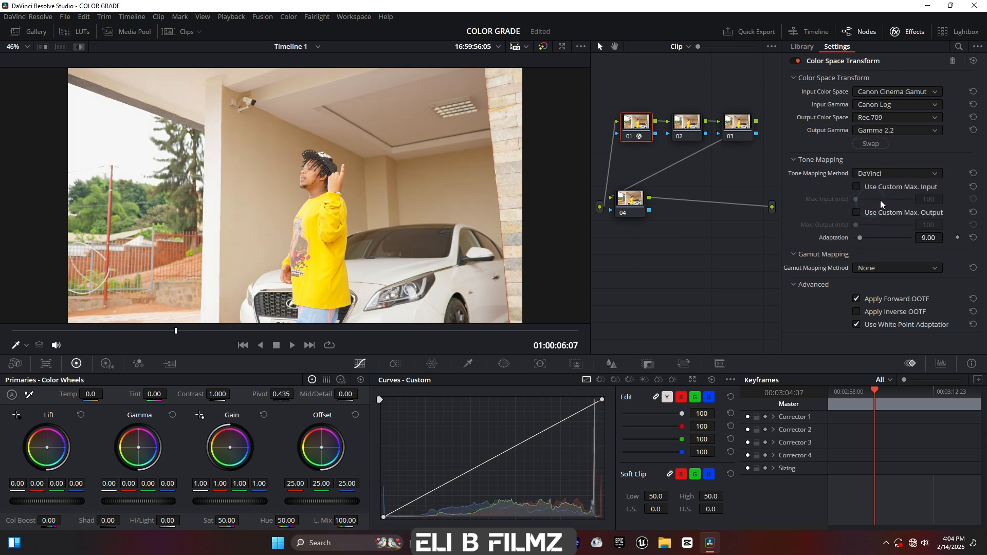
{"action": "left_click", "coordinate": [630, 136]}
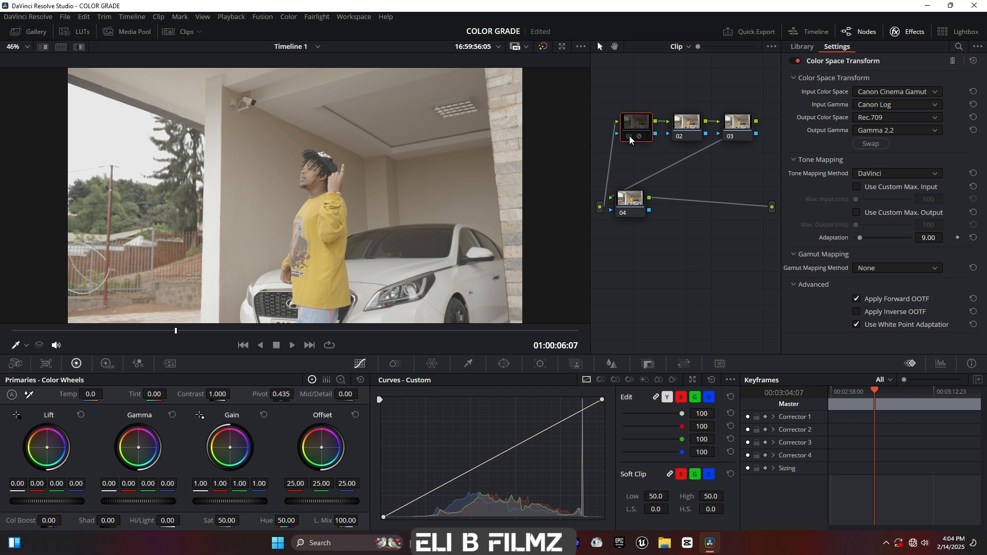
{"action": "left_click", "coordinate": [630, 137]}
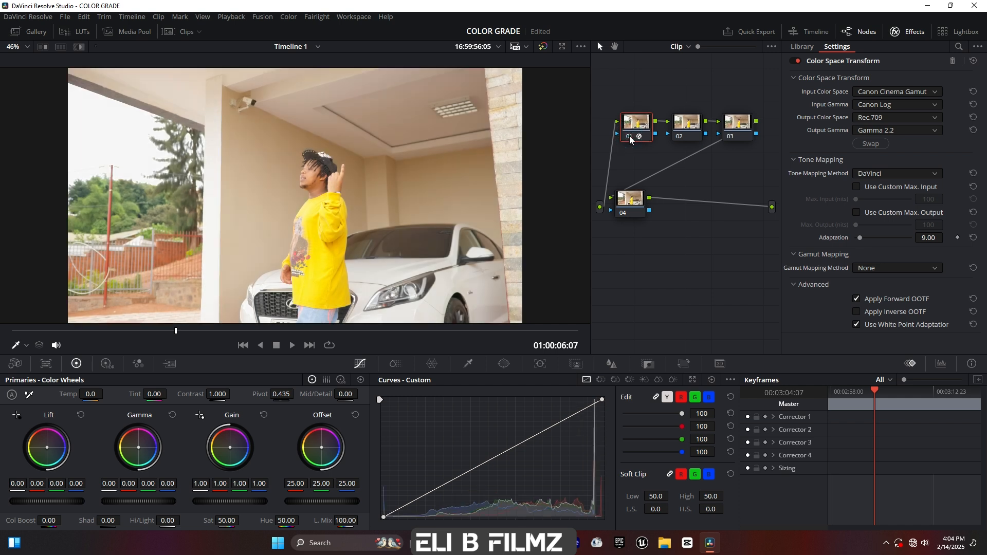
Select node 02 and look through the HDR wheels, RGB Mixer and Camera Raw controls, ending on the primary color wheels
{"action": "left_click", "coordinate": [690, 127]}
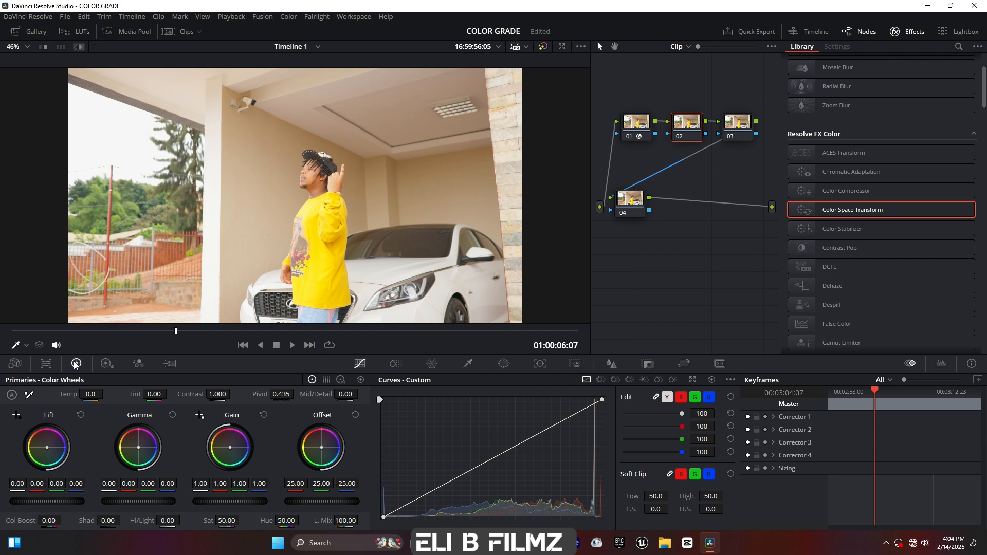
{"action": "left_click", "coordinate": [107, 365]}
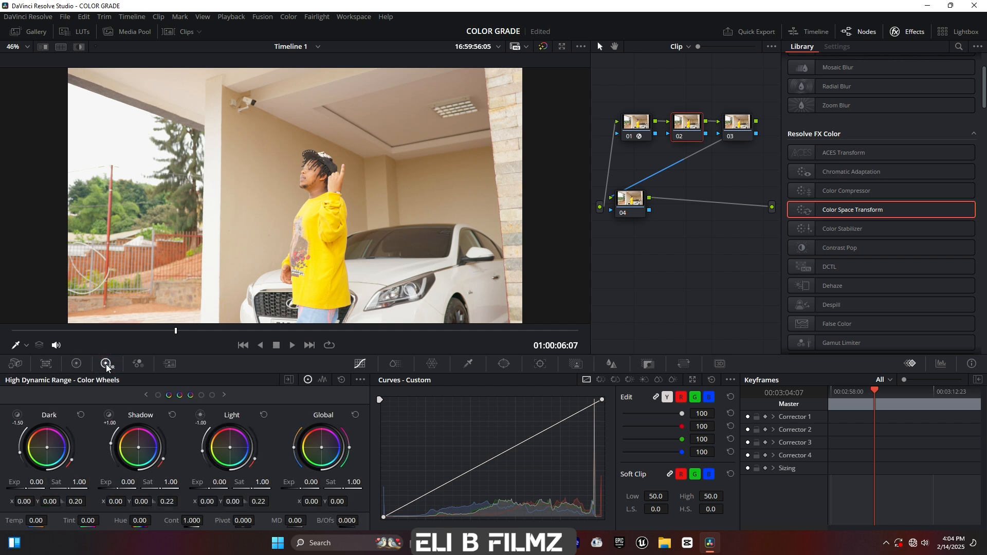
{"action": "left_click", "coordinate": [137, 363]}
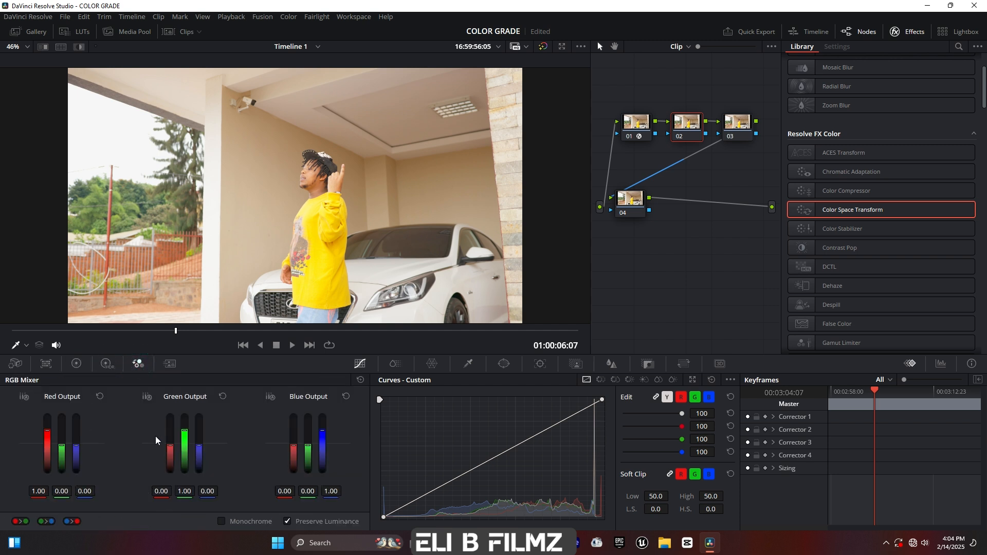
{"action": "left_click", "coordinate": [40, 364]}
{"action": "left_click", "coordinate": [15, 364]}
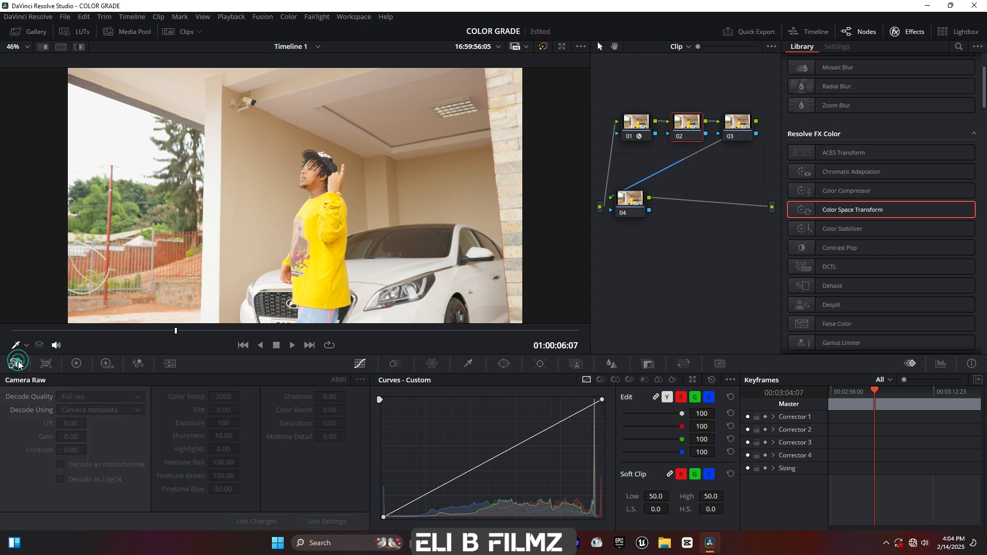
{"action": "left_click", "coordinate": [78, 363]}
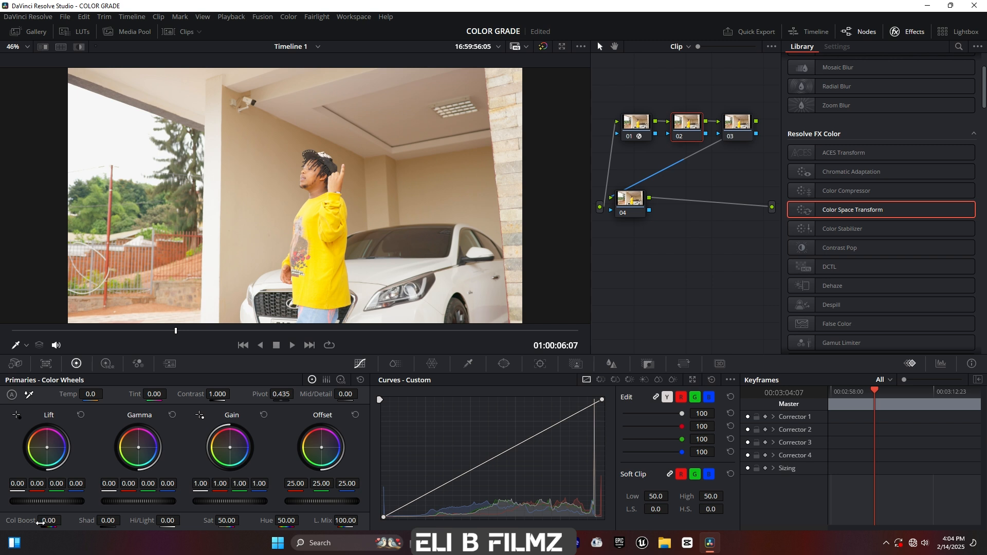
Set node 02's color boost to -8.50 and raise its contrast to about 1.19
{"action": "left_click_drag", "start_coordinate": [48, 521], "coordinate": [5, 520]}
{"action": "left_click_drag", "start_coordinate": [48, 520], "coordinate": [59, 520]}
{"action": "mouse_move", "coordinate": [167, 522]}
{"action": "left_mouse_down"}
{"action": "mouse_move", "coordinate": [153, 522]}
{"action": "mouse_move", "coordinate": [237, 522]}
{"action": "mouse_move", "coordinate": [180, 522]}
{"action": "left_mouse_up"}
{"action": "left_click_drag", "start_coordinate": [217, 394], "coordinate": [233, 395]}
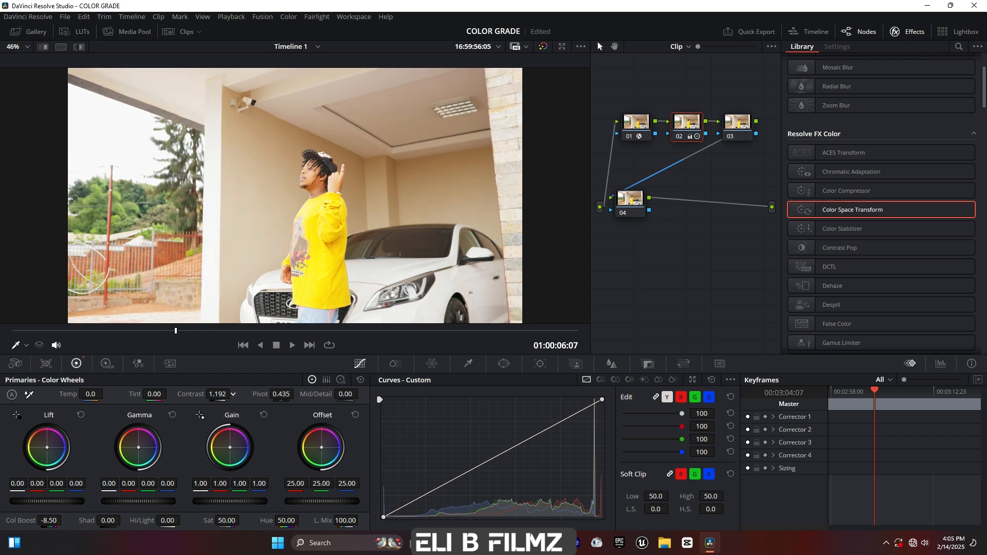
Lower node 02's highlights to -3.00 and shift its hue to 50.40
{"action": "mouse_move", "coordinate": [168, 521]}
{"action": "left_mouse_down"}
{"action": "mouse_move", "coordinate": [183, 520]}
{"action": "mouse_move", "coordinate": [166, 521]}
{"action": "left_mouse_up"}
{"action": "left_click_drag", "start_coordinate": [285, 522], "coordinate": [302, 521]}
{"action": "left_click", "coordinate": [283, 522]}
Raise node 02's midtone detail to 54.50 while checking the subject's face and shirt up close
{"action": "left_click_drag", "start_coordinate": [341, 394], "coordinate": [346, 394]}
{"action": "scroll", "coordinate": [317, 188], "scroll_direction": "up", "scroll_amount": 1}
{"action": "scroll", "coordinate": [317, 187], "scroll_direction": "up", "scroll_amount": 10}
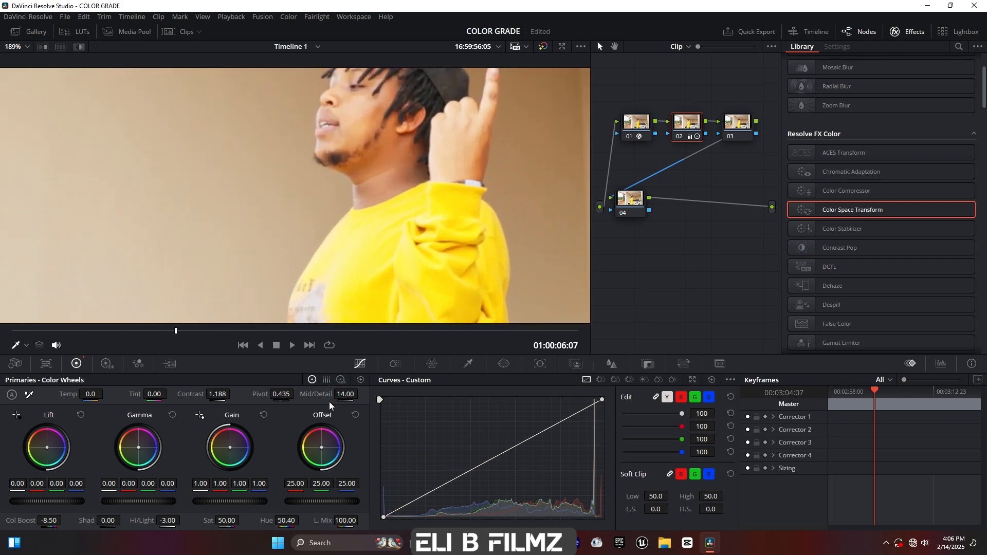
{"action": "left_click_drag", "start_coordinate": [343, 394], "coordinate": [361, 393]}
{"action": "scroll", "coordinate": [344, 252], "scroll_direction": "down", "scroll_amount": 10}
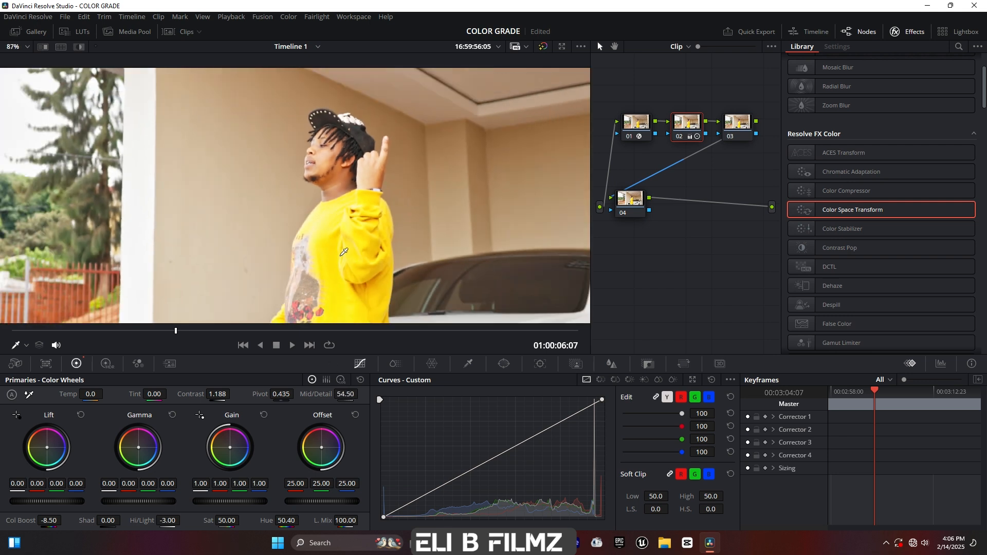
{"action": "scroll", "coordinate": [344, 252], "scroll_direction": "down", "scroll_amount": 2}
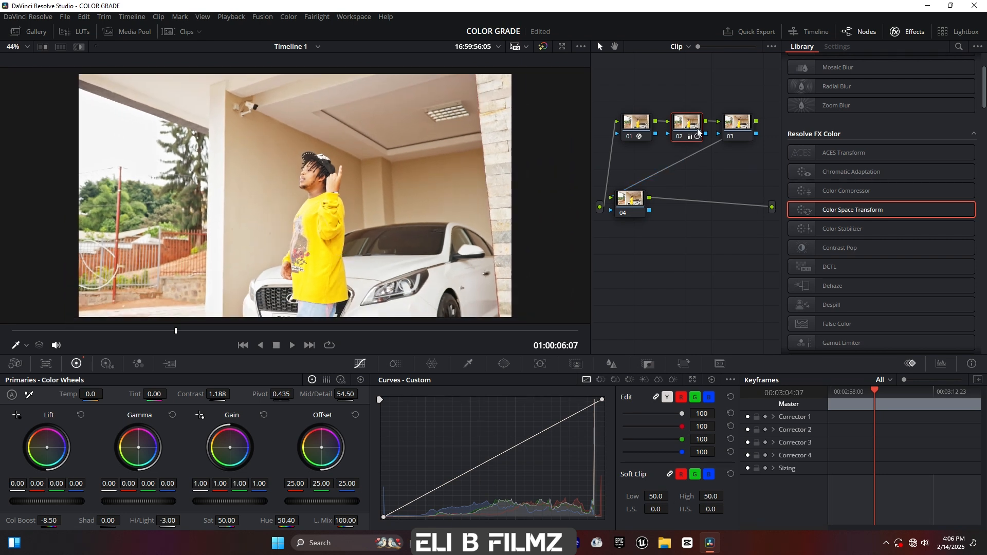
Compare the image with node 02 disabled and re-enabled, and do the same with node 01
{"action": "left_click", "coordinate": [680, 138]}
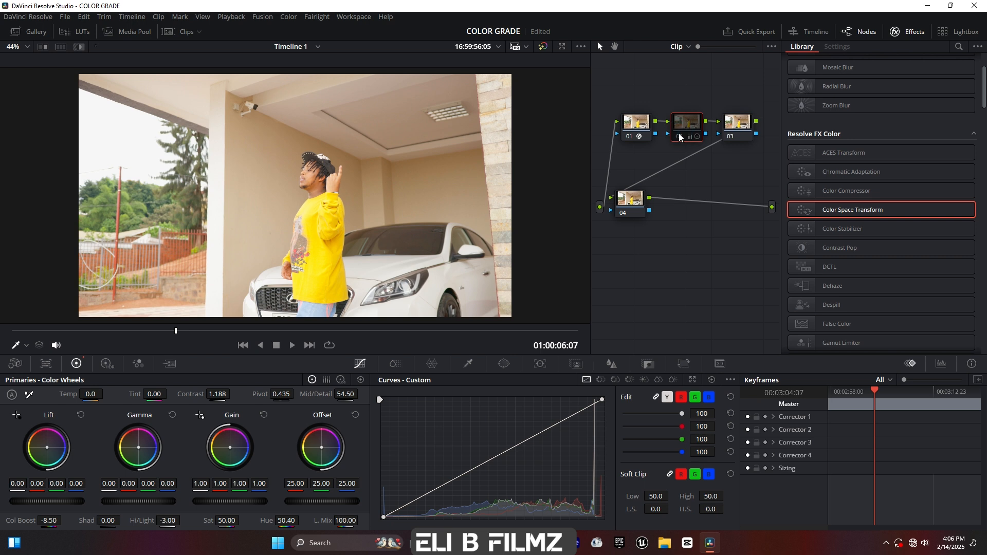
{"action": "left_click", "coordinate": [680, 137]}
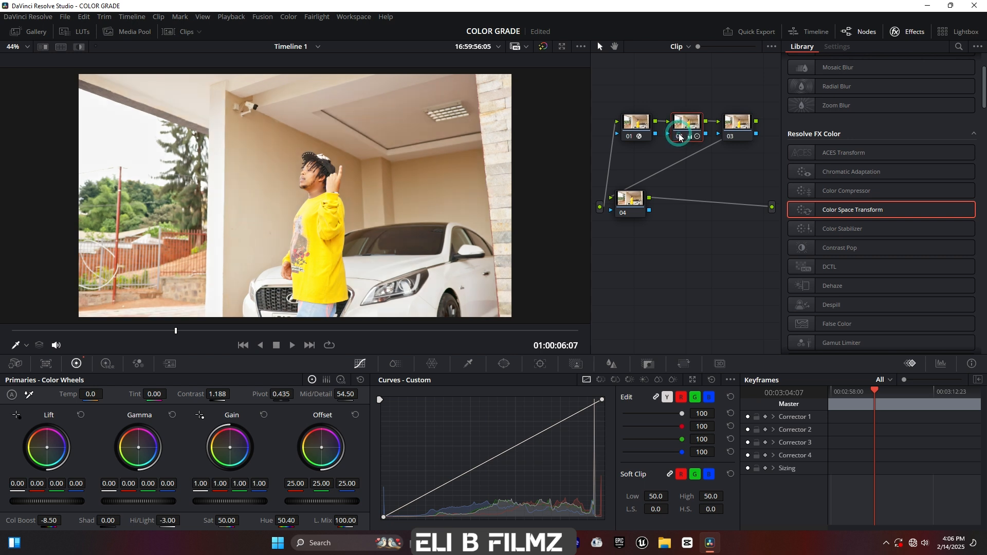
{"action": "left_click", "coordinate": [680, 138]}
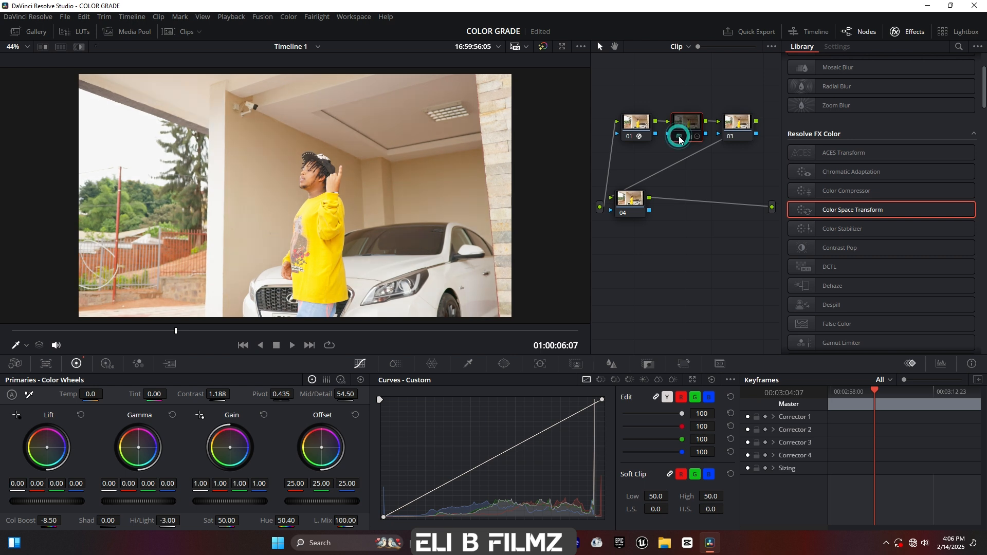
{"action": "left_click", "coordinate": [680, 137]}
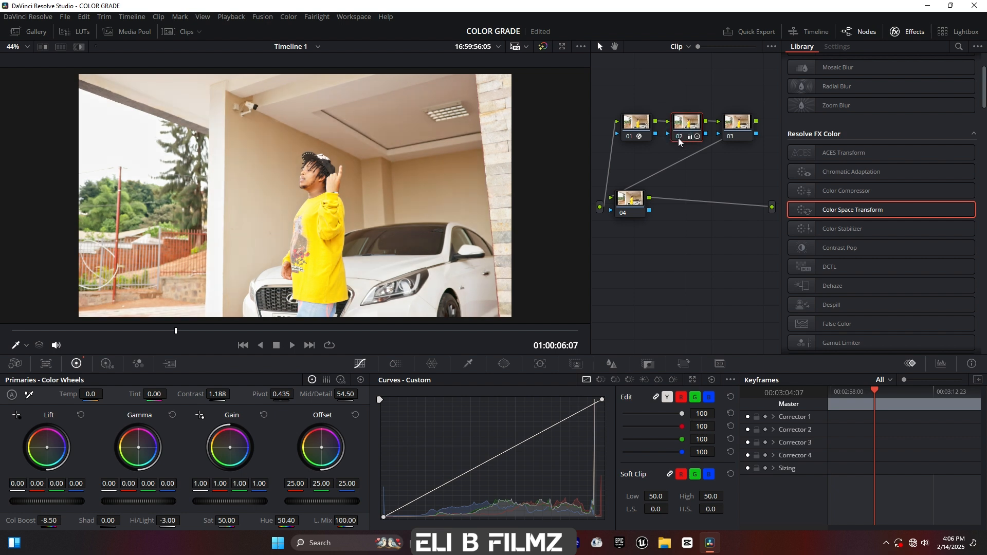
{"action": "left_click", "coordinate": [628, 137]}
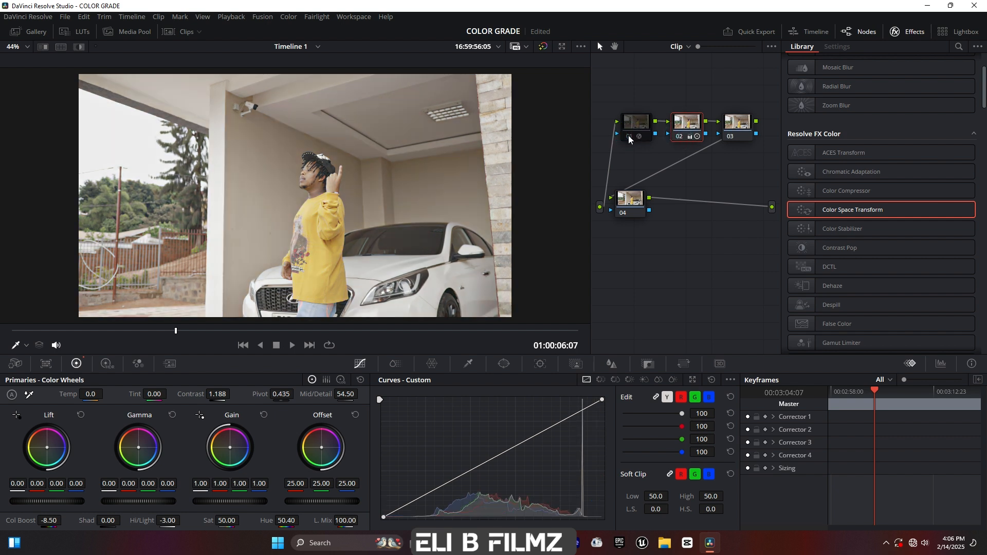
{"action": "left_click", "coordinate": [629, 138]}
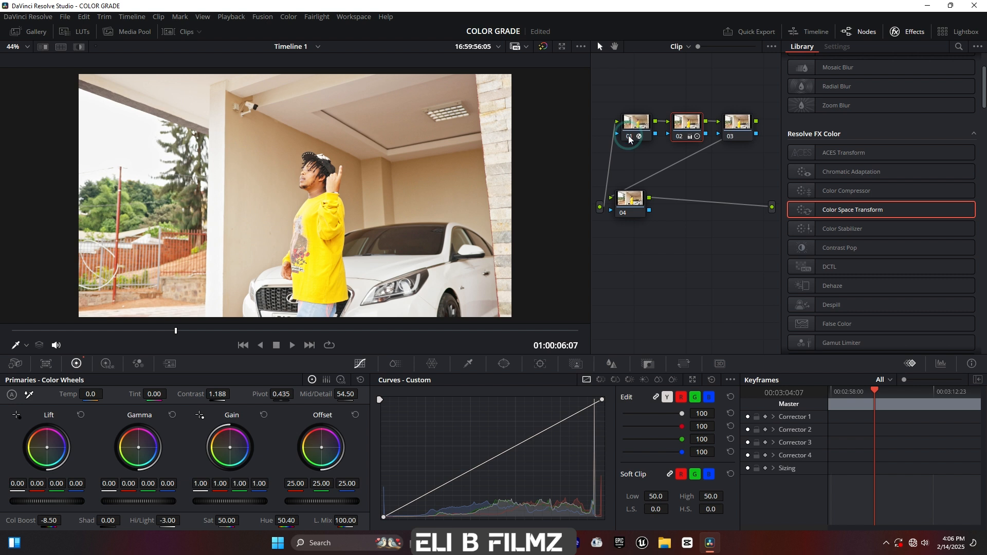
On node 03, sample the green tree foliage with the HSL qualifier and show the selection in Highlight mode
{"action": "left_click", "coordinate": [740, 123]}
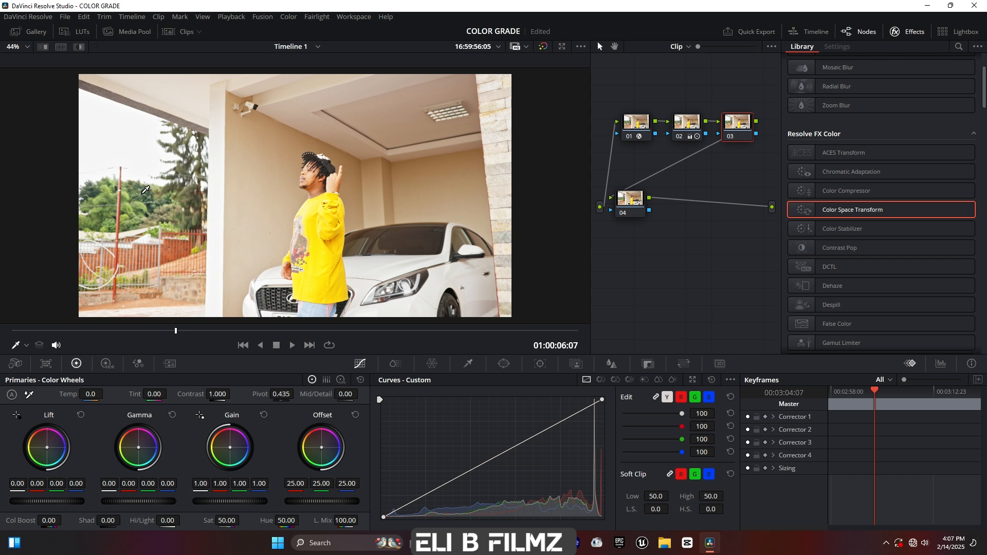
{"action": "left_click", "coordinate": [469, 364]}
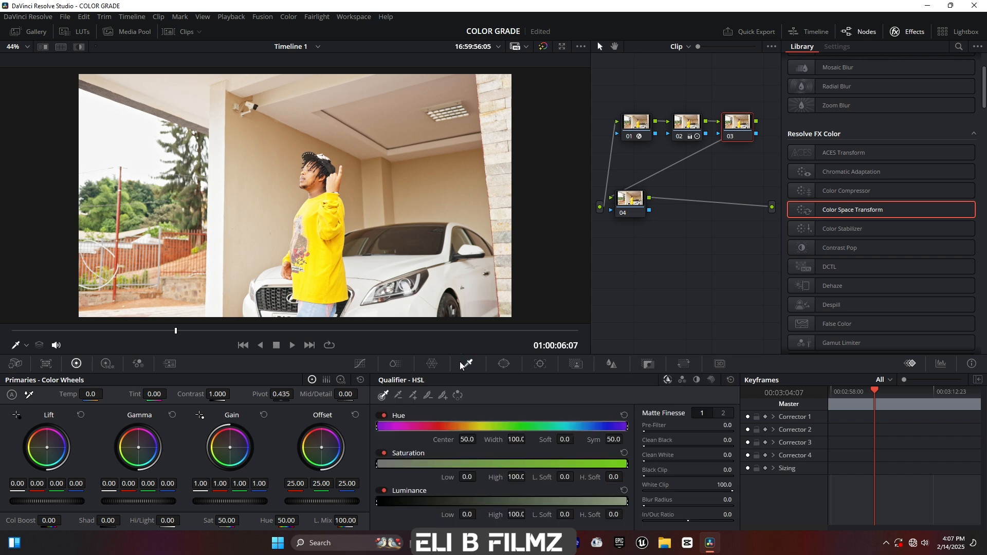
{"action": "left_click", "coordinate": [110, 192]}
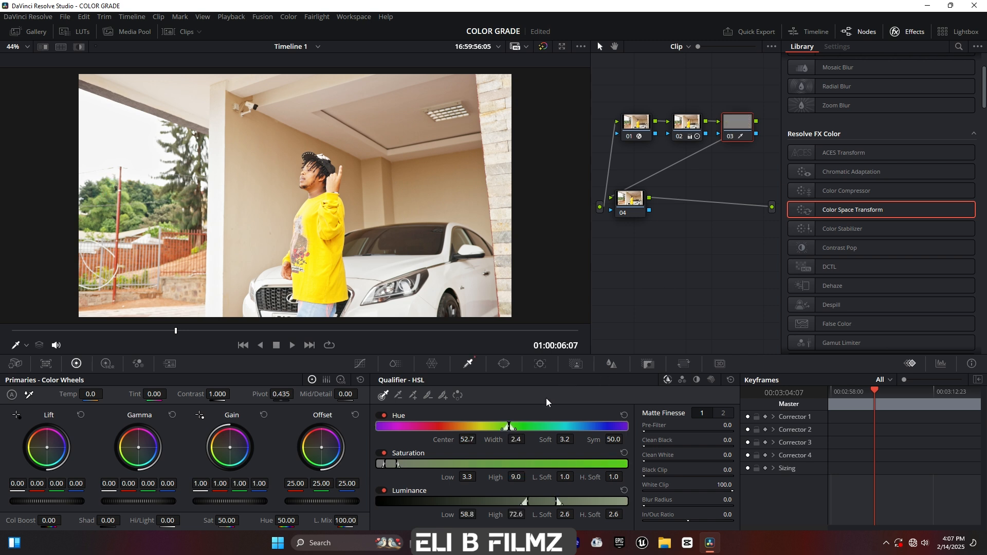
{"action": "left_click", "coordinate": [581, 47]}
{"action": "mouse_move", "coordinate": [599, 63]}
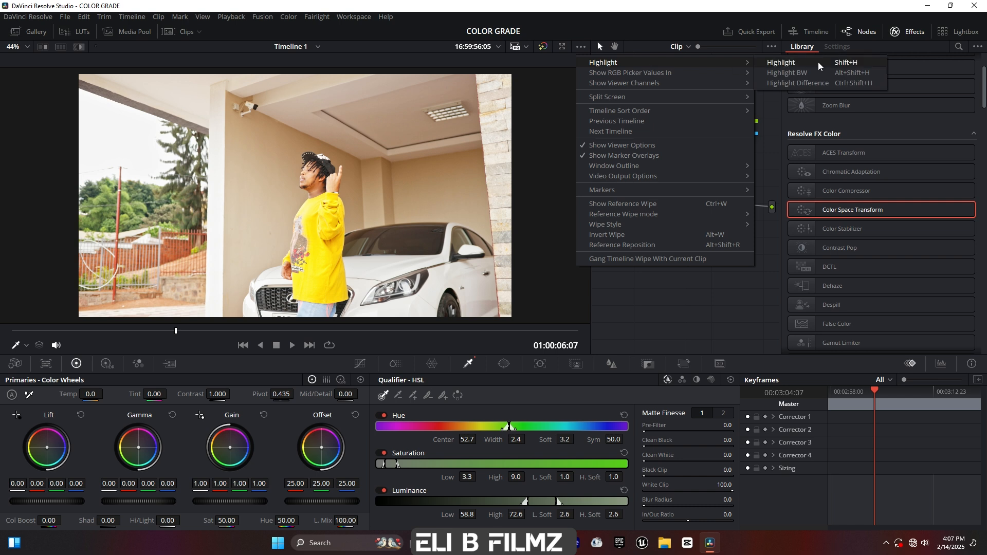
{"action": "left_click", "coordinate": [818, 64]}
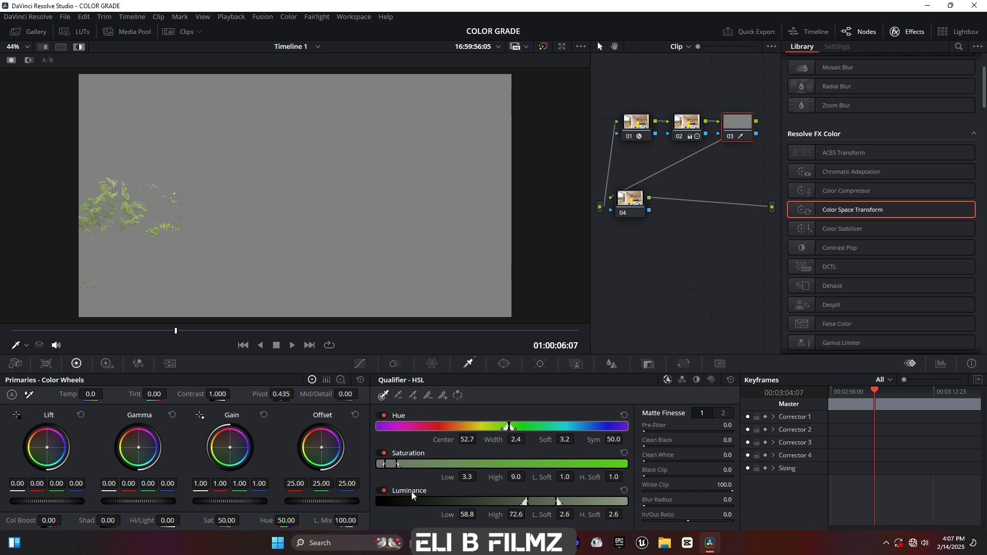
Refine the foliage key to hue width 5.5 and softness 10.9, with saturation from 0.4 to 14.9 and high softness 18.5
{"action": "left_click_drag", "start_coordinate": [516, 427], "coordinate": [538, 430]}
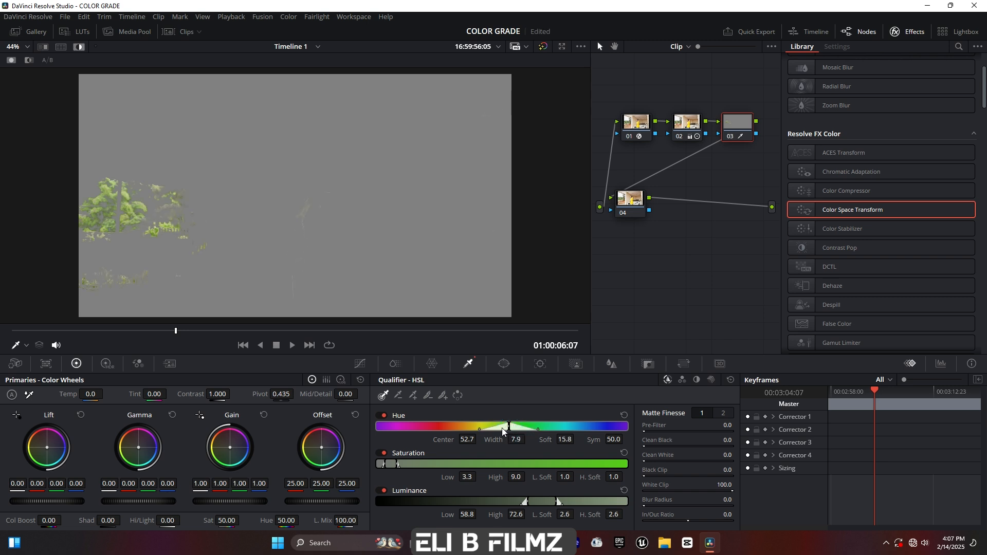
{"action": "left_click_drag", "start_coordinate": [503, 429], "coordinate": [506, 429]}
{"action": "mouse_move", "coordinate": [399, 466]}
{"action": "left_mouse_down"}
{"action": "mouse_move", "coordinate": [422, 466]}
{"action": "mouse_move", "coordinate": [385, 466]}
{"action": "left_mouse_up"}
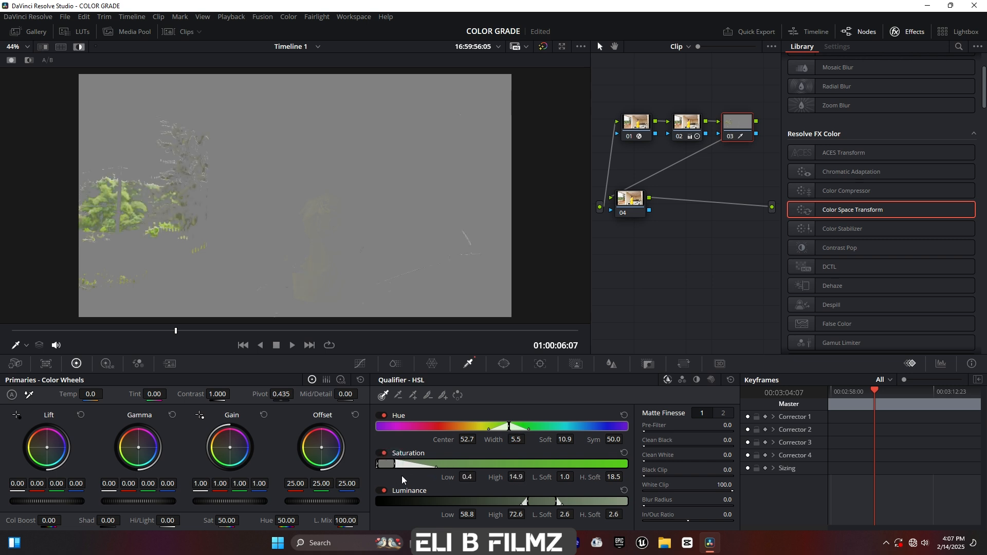
Set the foliage key's luminance range to 42.3–72.2, hue width to 5.1 and saturation range to 0.0–14.5
{"action": "mouse_move", "coordinate": [525, 502]}
{"action": "left_mouse_down"}
{"action": "mouse_move", "coordinate": [499, 502]}
{"action": "mouse_move", "coordinate": [568, 502]}
{"action": "mouse_move", "coordinate": [537, 504]}
{"action": "left_mouse_up"}
{"action": "left_click_drag", "start_coordinate": [509, 426], "coordinate": [509, 426]}
{"action": "left_click", "coordinate": [507, 429]}
{"action": "left_click", "coordinate": [505, 427]}
{"action": "left_click", "coordinate": [511, 425]}
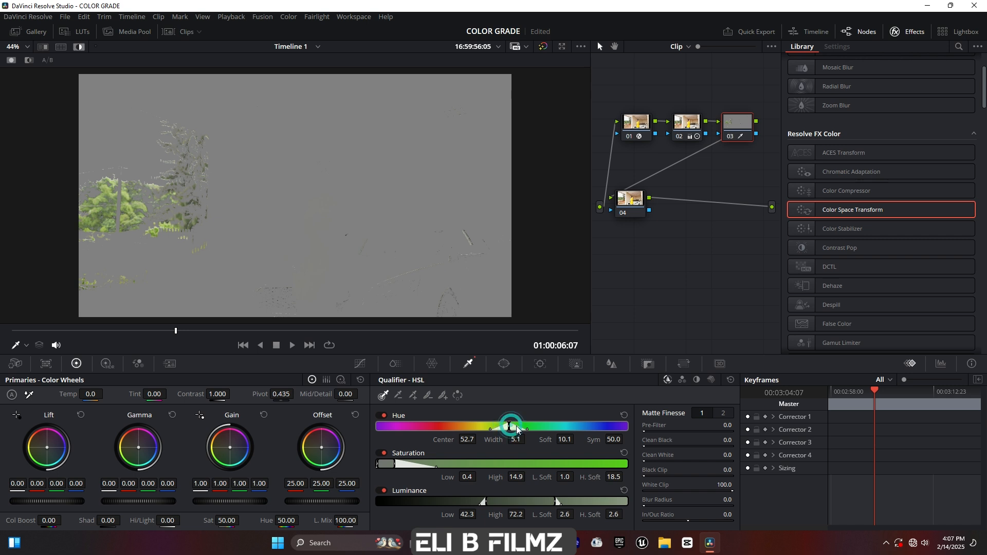
{"action": "left_click_drag", "start_coordinate": [388, 464], "coordinate": [386, 467]}
Turn off the viewer's Highlight mode to show the full image again
{"action": "left_click", "coordinate": [581, 47]}
{"action": "mouse_move", "coordinate": [604, 63]}
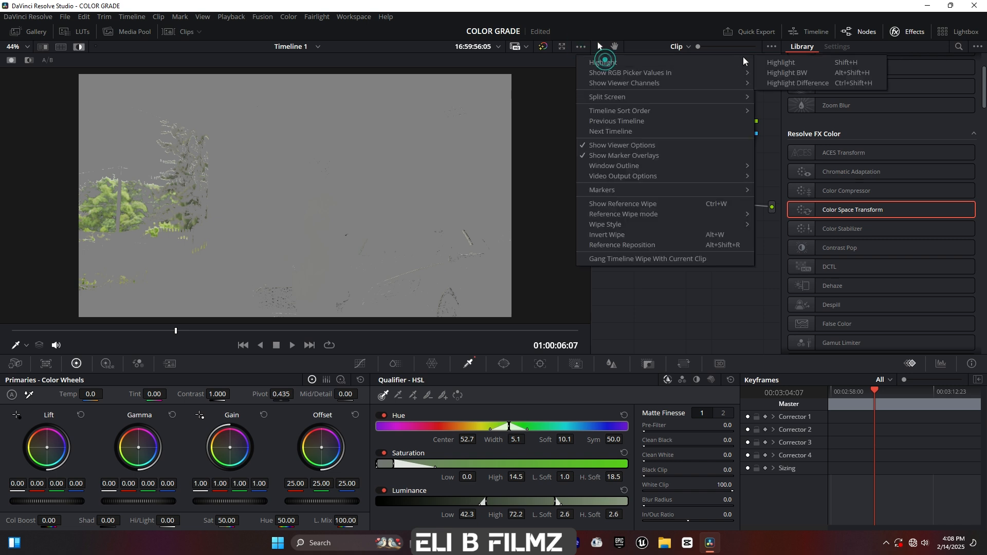
{"action": "left_click", "coordinate": [788, 62]}
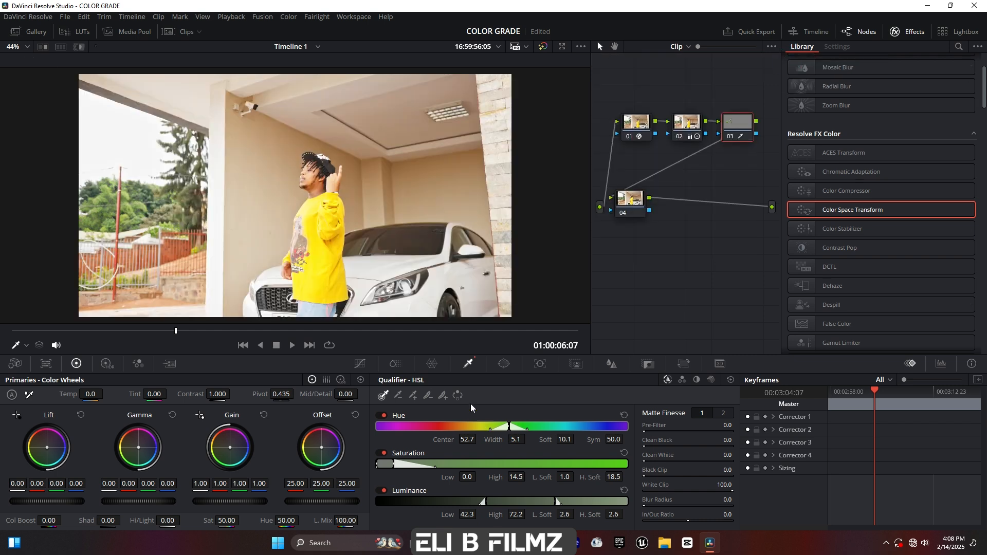
On node 03's Hue vs Sat curve, isolate the greens with two anchor points and raise their saturation to 1.48
{"action": "left_click", "coordinate": [362, 366]}
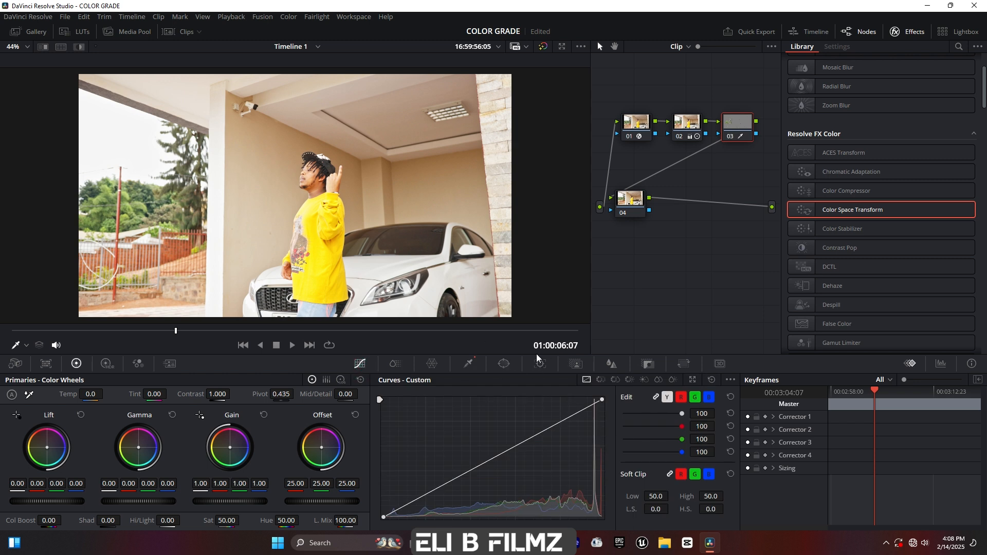
{"action": "left_click", "coordinate": [600, 380]}
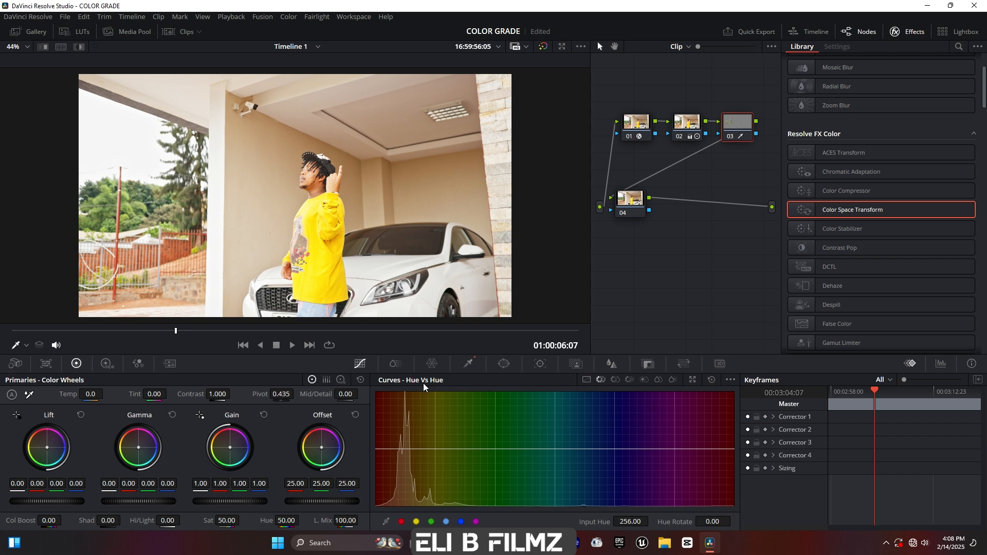
{"action": "left_click", "coordinate": [615, 380]}
{"action": "left_click", "coordinate": [526, 449]}
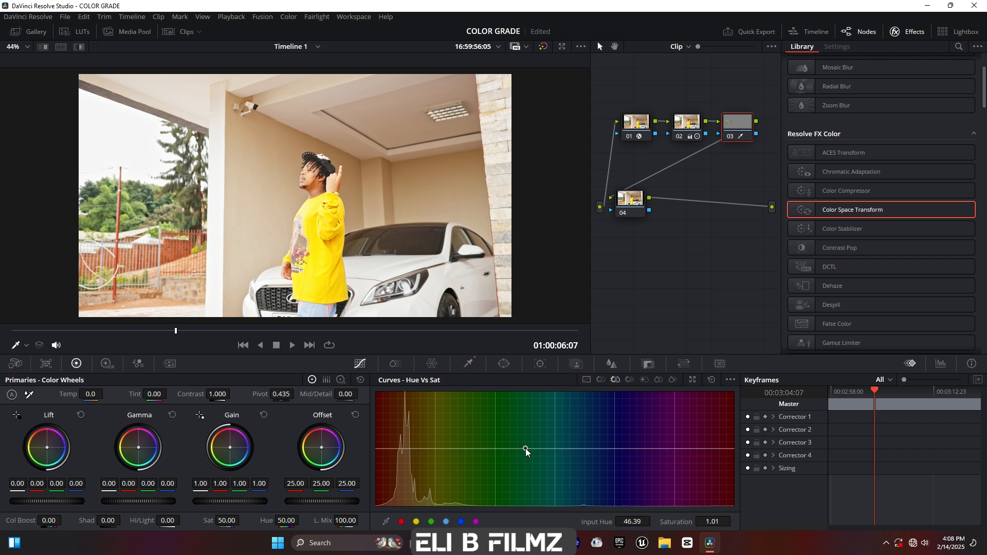
{"action": "left_click", "coordinate": [438, 449]}
{"action": "left_click_drag", "start_coordinate": [494, 448], "coordinate": [490, 422]}
Turn Highlight mode on and move the black point of node 03's custom curve inward along the baseline to deepen the foliage shadows
{"action": "left_click", "coordinate": [581, 46]}
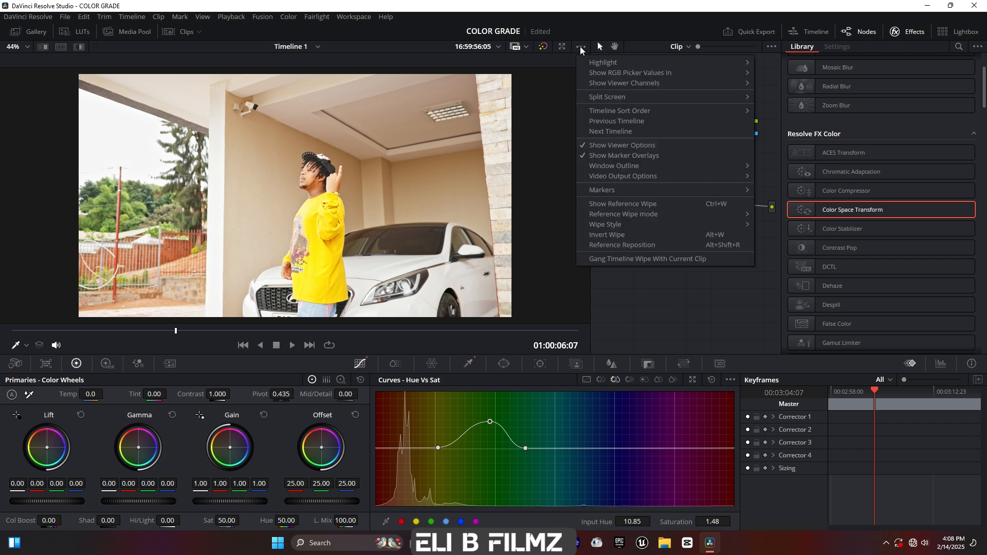
{"action": "left_click", "coordinate": [604, 63]}
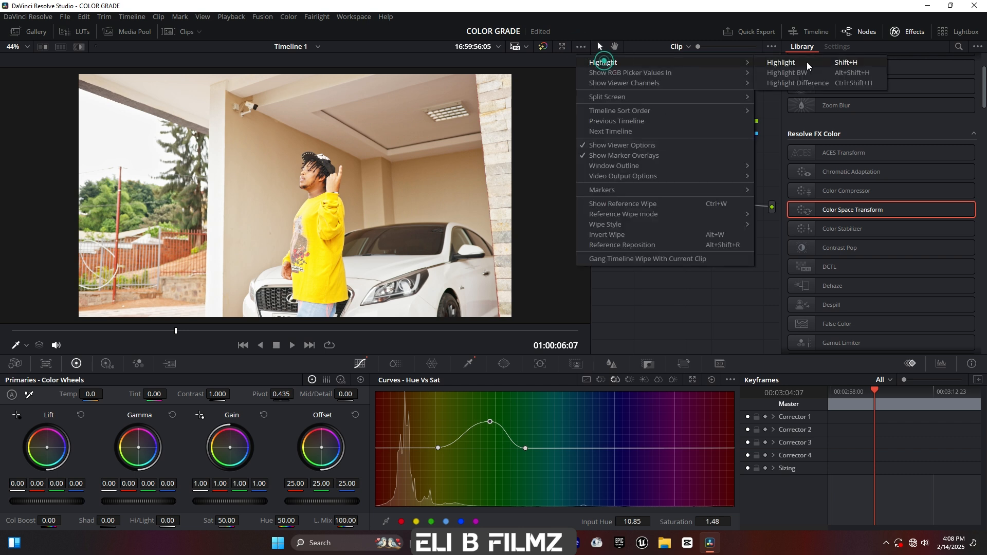
{"action": "left_click", "coordinate": [807, 63]}
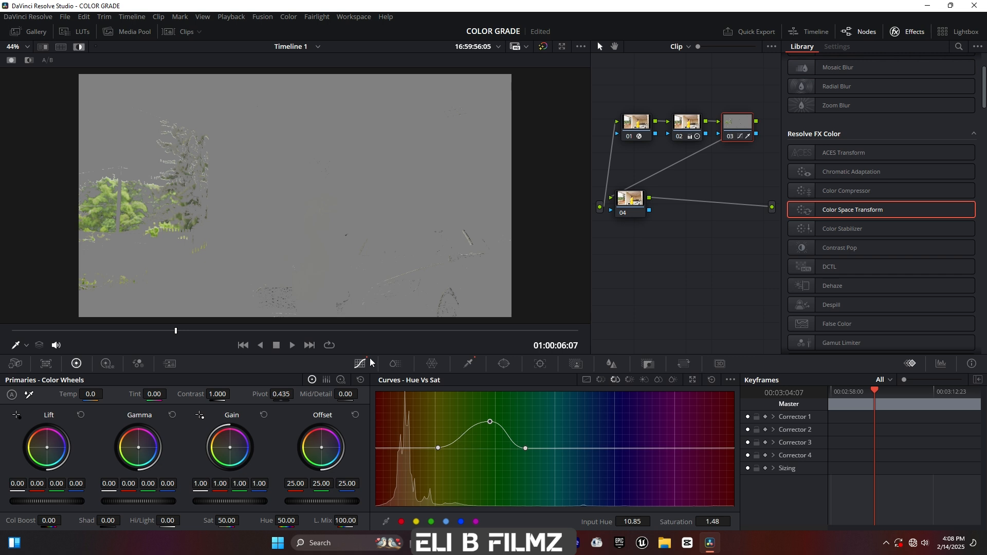
{"action": "left_click", "coordinate": [360, 363]}
{"action": "left_click", "coordinate": [586, 380]}
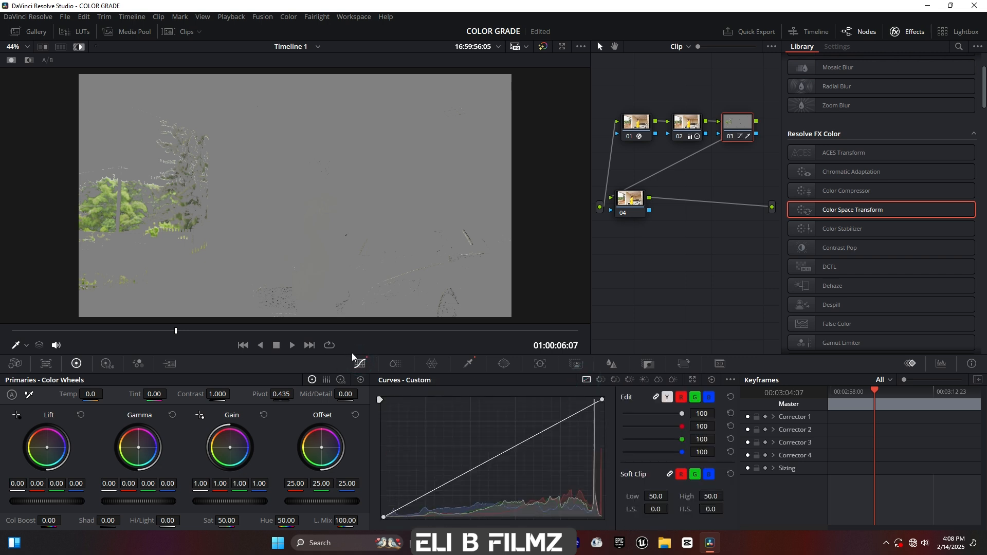
{"action": "left_click", "coordinate": [383, 514]}
{"action": "left_click_drag", "start_coordinate": [383, 514], "coordinate": [423, 517]}
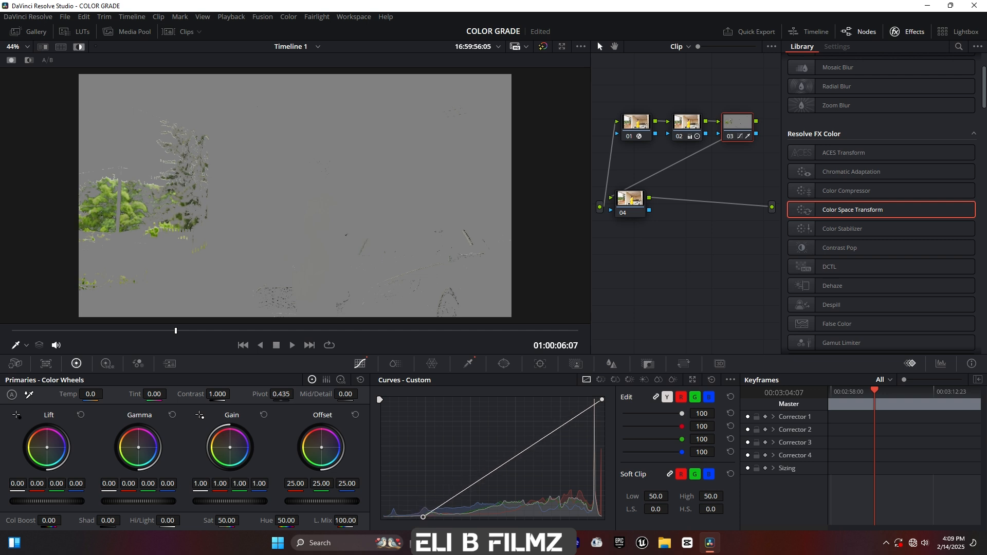
On node 03's Hue vs Sat curve, raise the green peak to 1.85 and widen the boost with outer anchors and lifted side points
{"action": "left_click", "coordinate": [615, 379]}
{"action": "left_click_drag", "start_coordinate": [487, 425], "coordinate": [479, 402]}
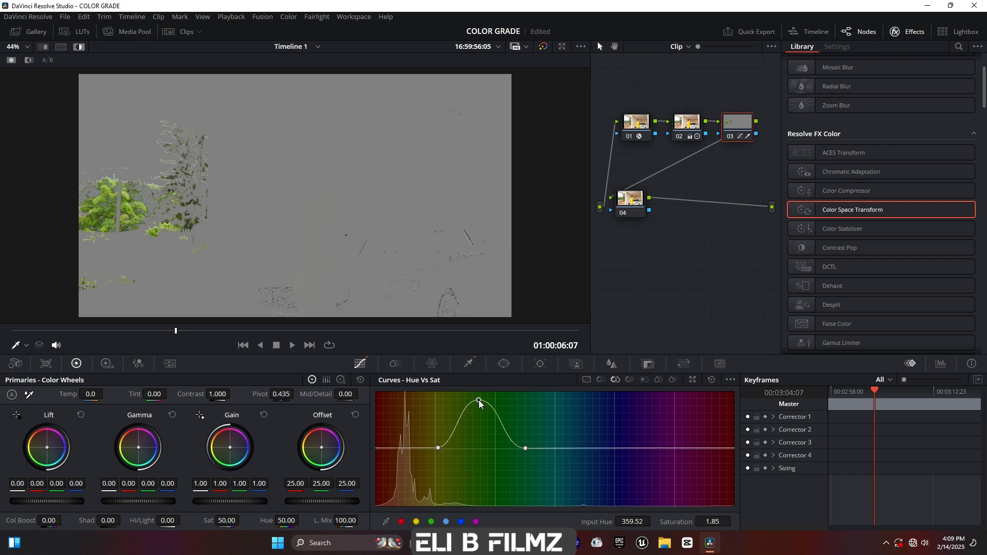
{"action": "left_click", "coordinate": [427, 449]}
{"action": "left_click_drag", "start_coordinate": [437, 447], "coordinate": [435, 430]}
{"action": "left_click", "coordinate": [535, 448]}
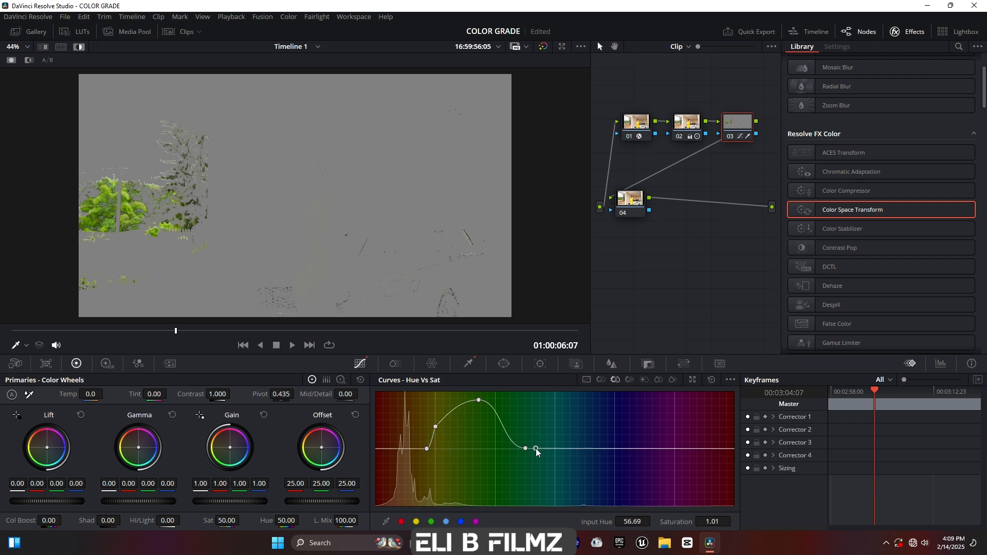
{"action": "left_click_drag", "start_coordinate": [525, 448], "coordinate": [527, 430]}
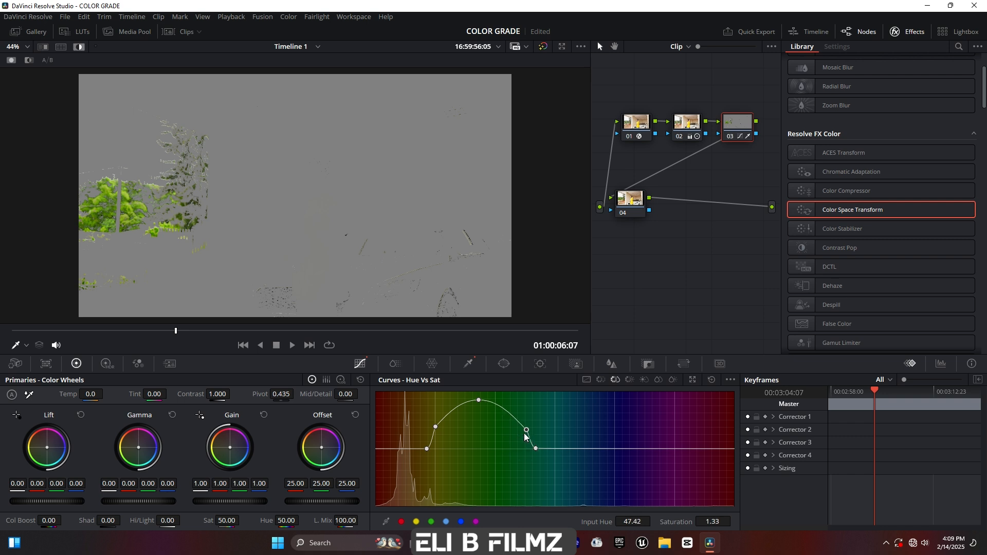
Turn off the viewer's Highlight mode and lower the green peak of node 03's Hue vs Sat curve to 1.63
{"action": "left_click", "coordinate": [581, 46]}
{"action": "left_click", "coordinate": [600, 62]}
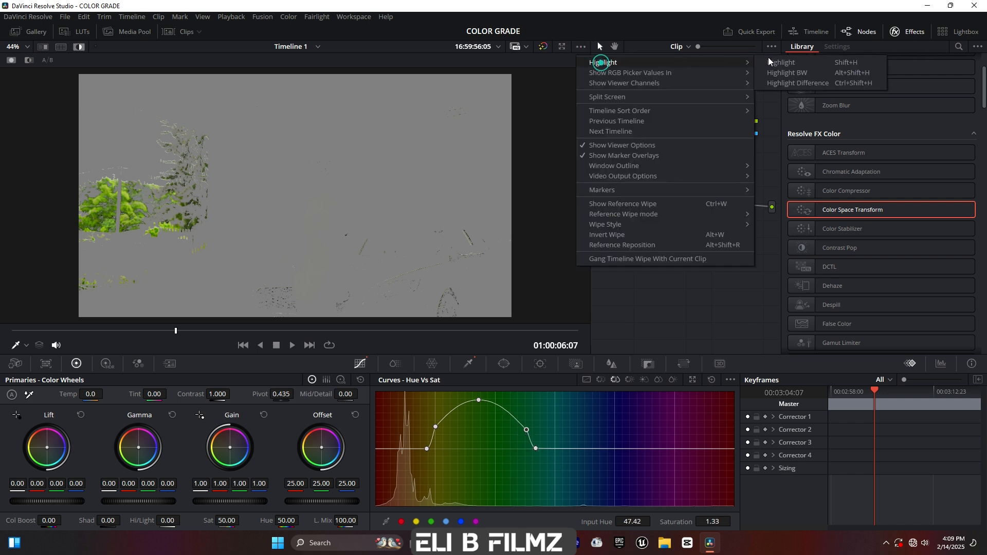
{"action": "left_click", "coordinate": [779, 61]}
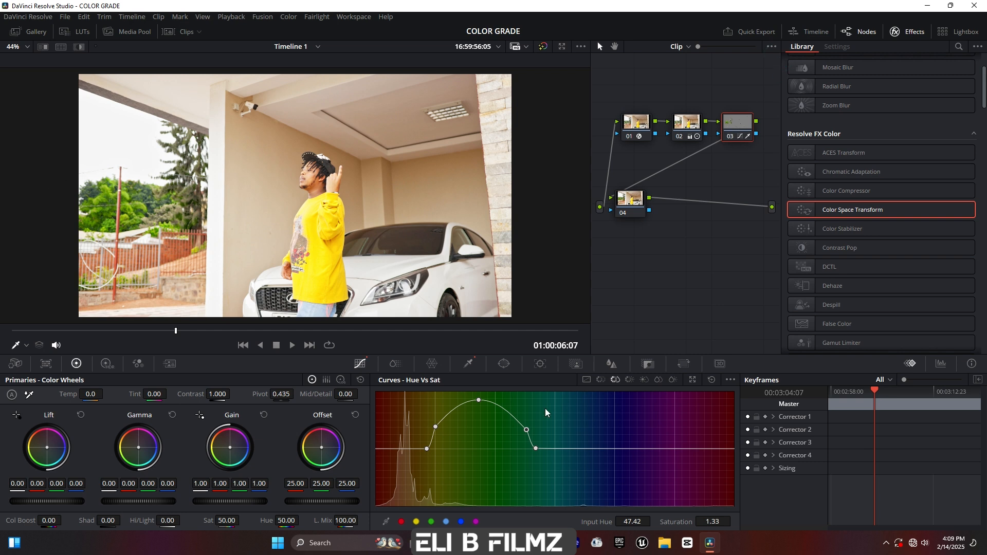
{"action": "left_click_drag", "start_coordinate": [478, 400], "coordinate": [478, 415]}
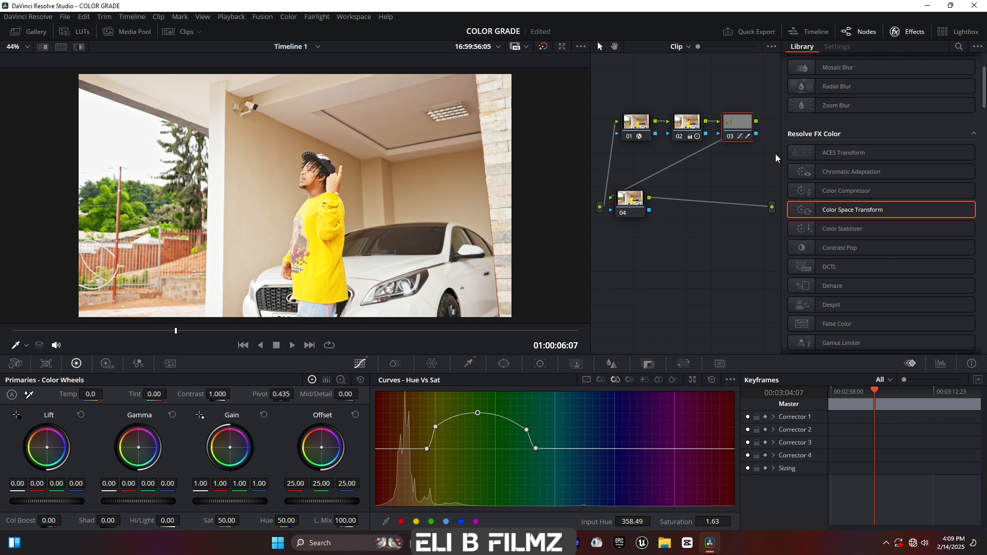
On node 03's Hue vs Hue curve, anchor both sides of the greens and rotate the green hue by 39.20
{"action": "left_click_drag", "start_coordinate": [627, 198], "coordinate": [686, 191]}
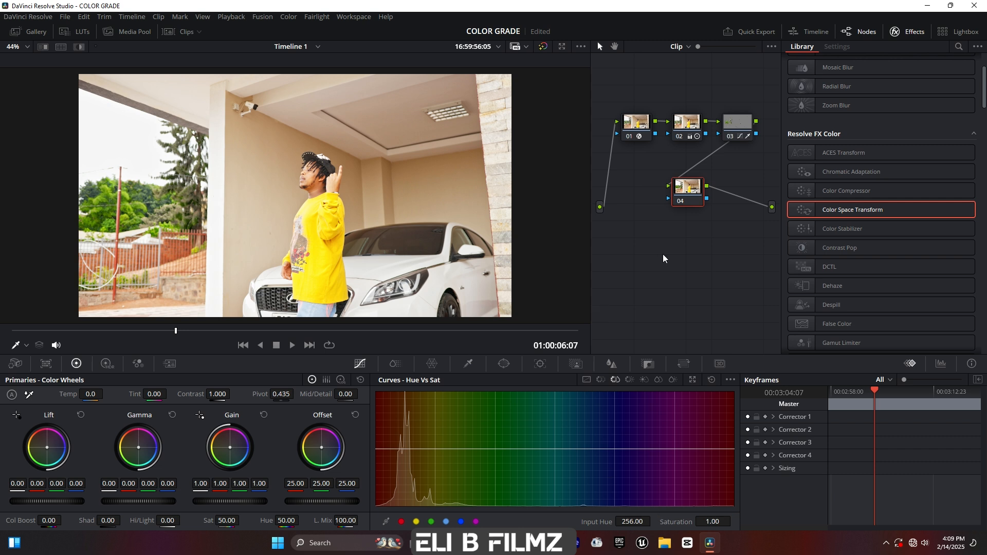
{"action": "left_click", "coordinate": [738, 122]}
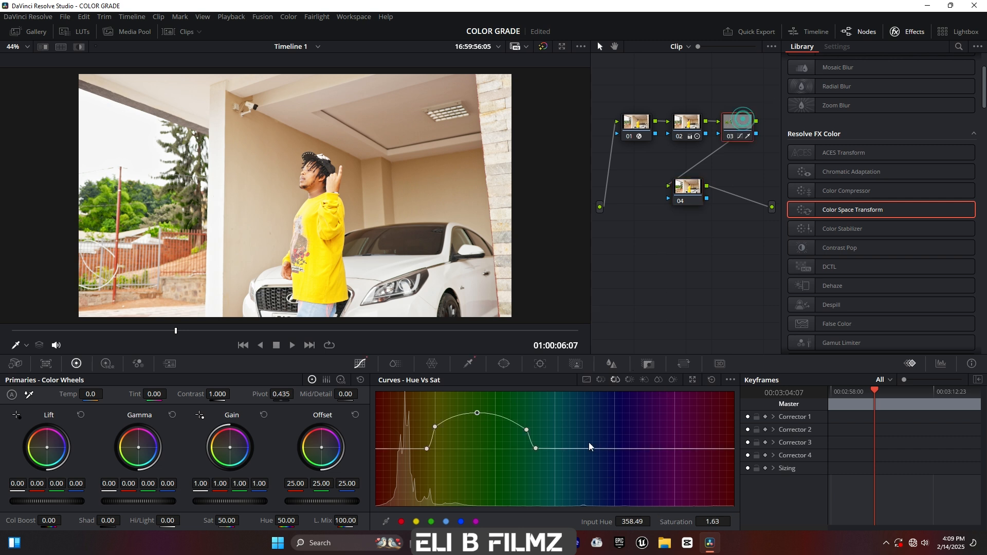
{"action": "left_click", "coordinate": [600, 379]}
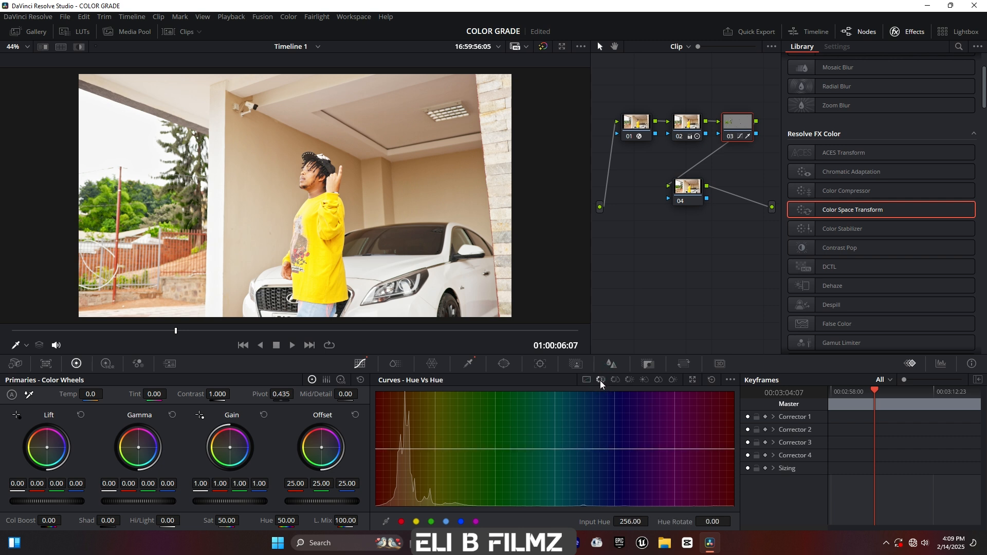
{"action": "left_click", "coordinate": [528, 447]}
{"action": "left_click", "coordinate": [420, 446]}
{"action": "left_click", "coordinate": [477, 446]}
{"action": "mouse_move", "coordinate": [477, 446]}
{"action": "left_mouse_down"}
{"action": "mouse_move", "coordinate": [476, 428]}
{"action": "mouse_move", "coordinate": [473, 458]}
{"action": "mouse_move", "coordinate": [475, 436]}
{"action": "left_mouse_up"}
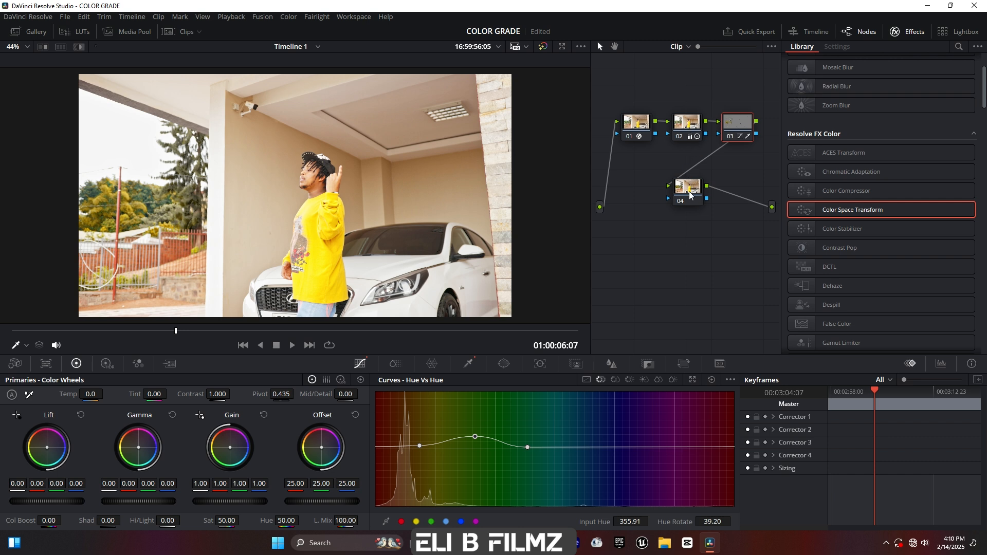
Position node 04 beneath node 01 and lower its color temperature to cool the image slightly
{"action": "left_click_drag", "start_coordinate": [693, 194], "coordinate": [642, 194]}
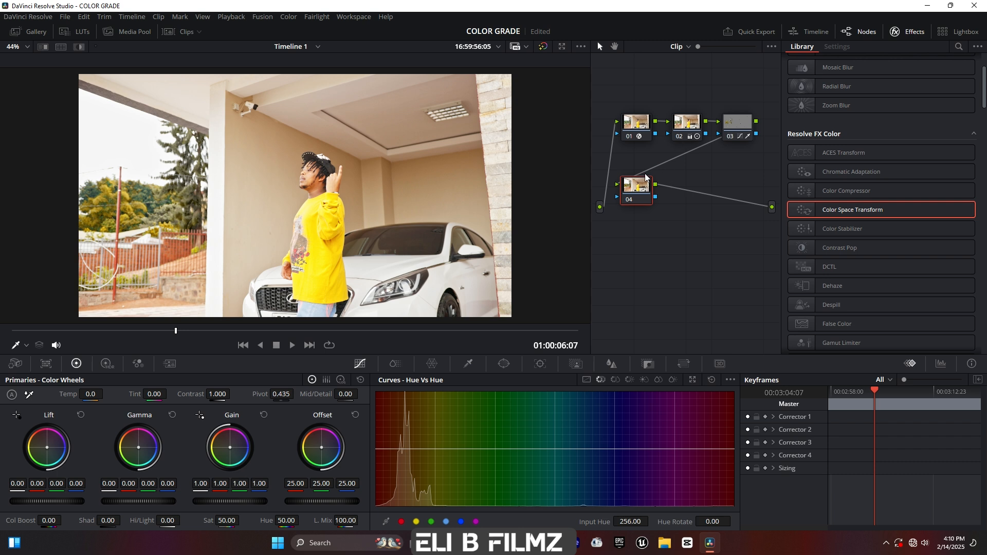
{"action": "left_click_drag", "start_coordinate": [636, 187], "coordinate": [633, 208]}
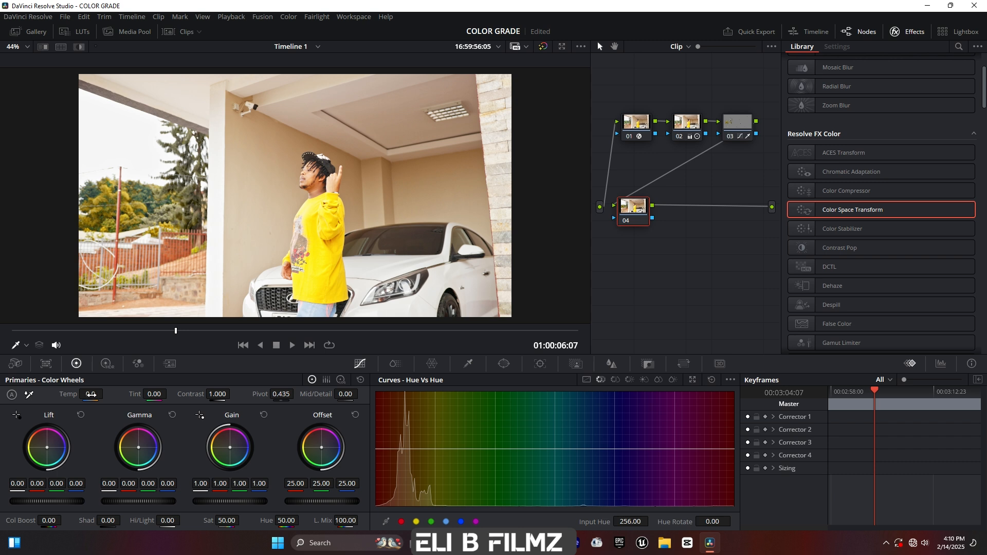
{"action": "mouse_move", "coordinate": [91, 395]}
{"action": "left_mouse_down"}
{"action": "mouse_move", "coordinate": [62, 395]}
{"action": "mouse_move", "coordinate": [77, 395]}
{"action": "left_mouse_up"}
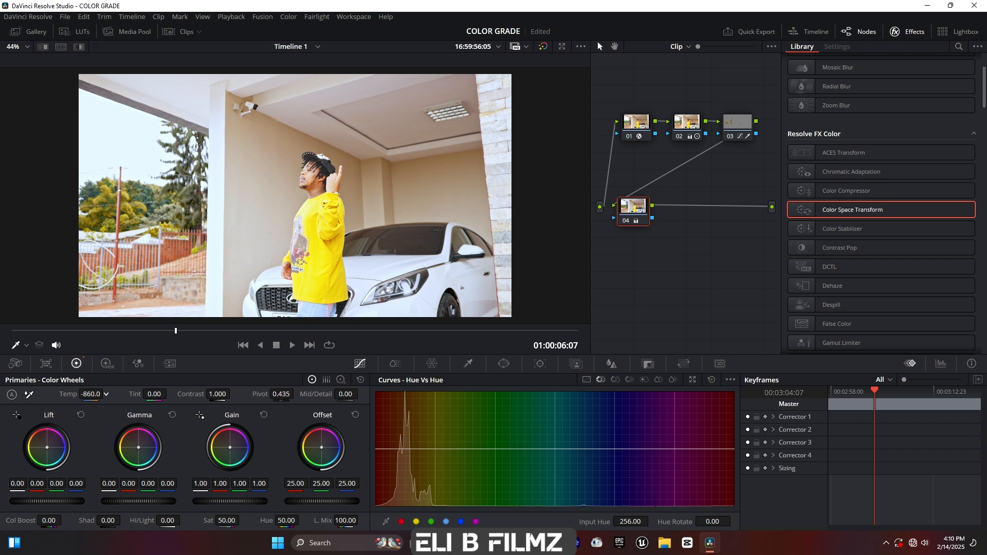
{"action": "left_click_drag", "start_coordinate": [91, 394], "coordinate": [94, 394]}
{"action": "left_click_drag", "start_coordinate": [91, 395], "coordinate": [65, 394]}
Add serial node 05 after node 04 and set its Contrast to 1.152, Hi/Light to -21.50 and Col Boost to -12.50
{"action": "key", "text": "alt+s"}
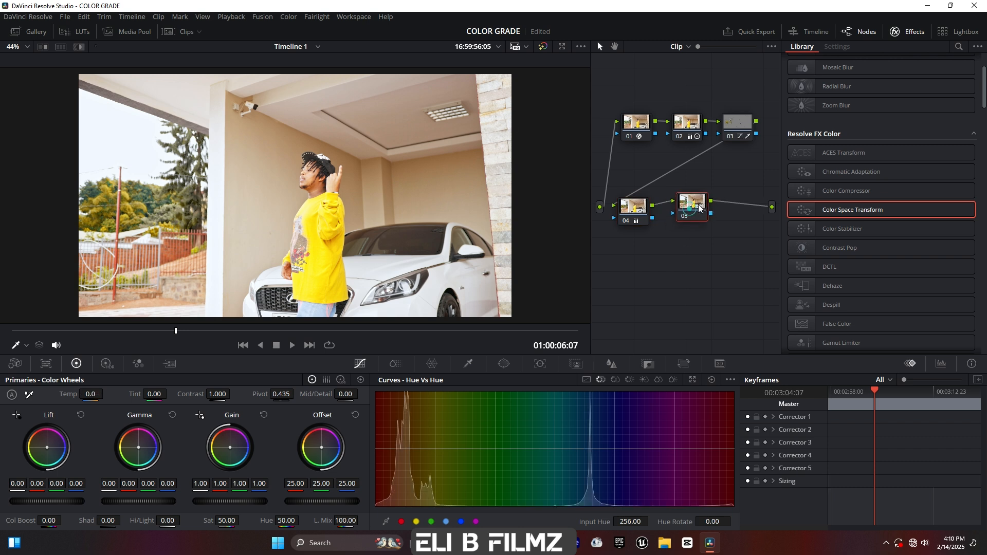
{"action": "left_click_drag", "start_coordinate": [694, 206], "coordinate": [701, 209]}
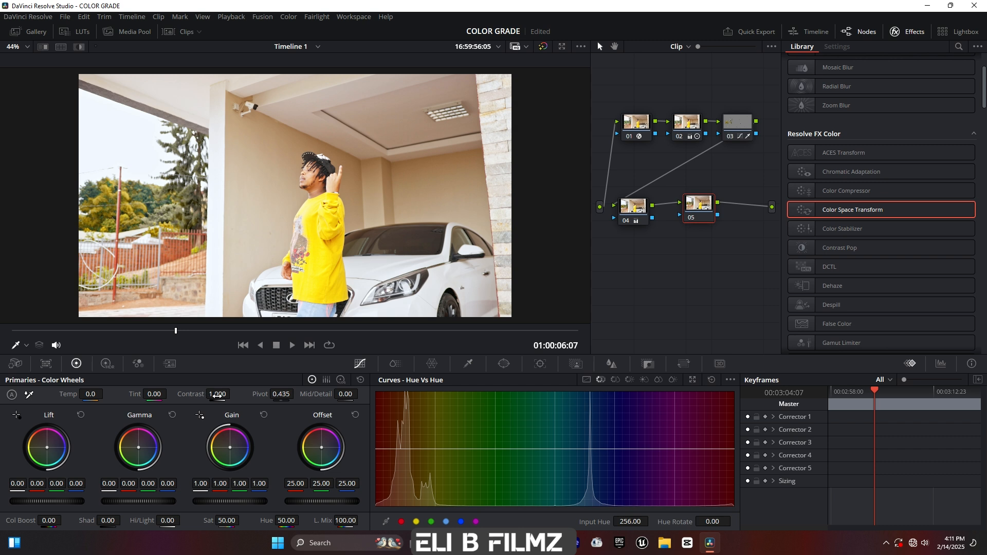
{"action": "left_click_drag", "start_coordinate": [217, 395], "coordinate": [233, 394]}
{"action": "left_click_drag", "start_coordinate": [216, 395], "coordinate": [226, 395]}
{"action": "mouse_move", "coordinate": [169, 523]}
{"action": "left_mouse_down"}
{"action": "mouse_move", "coordinate": [155, 523]}
{"action": "mouse_move", "coordinate": [169, 520]}
{"action": "left_mouse_up"}
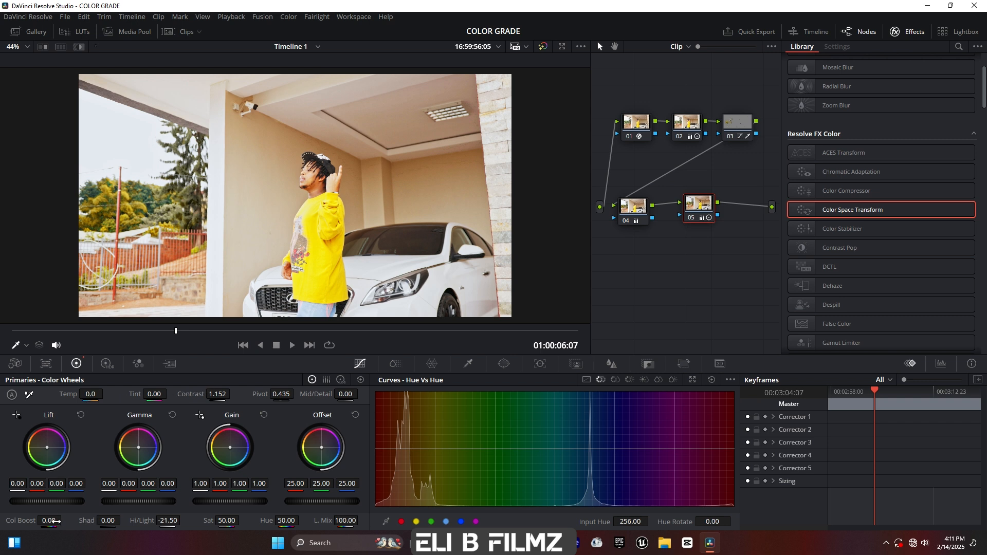
{"action": "left_click_drag", "start_coordinate": [56, 521], "coordinate": [50, 521]}
Check the grade on several frames across the clip, including the close-up and the wide shots beside the car
{"action": "left_click", "coordinate": [298, 332]}
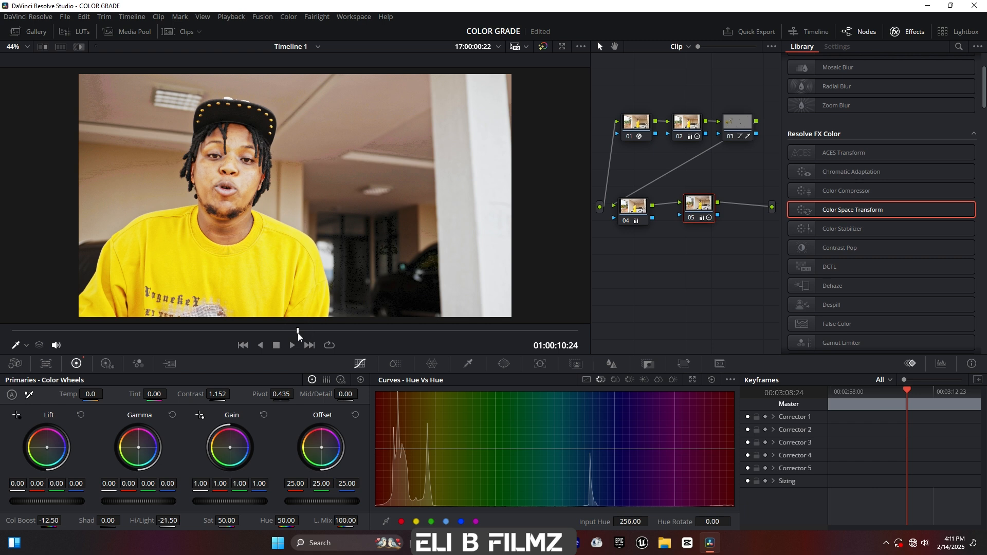
{"action": "left_click", "coordinate": [374, 331]}
{"action": "left_click", "coordinate": [196, 332]}
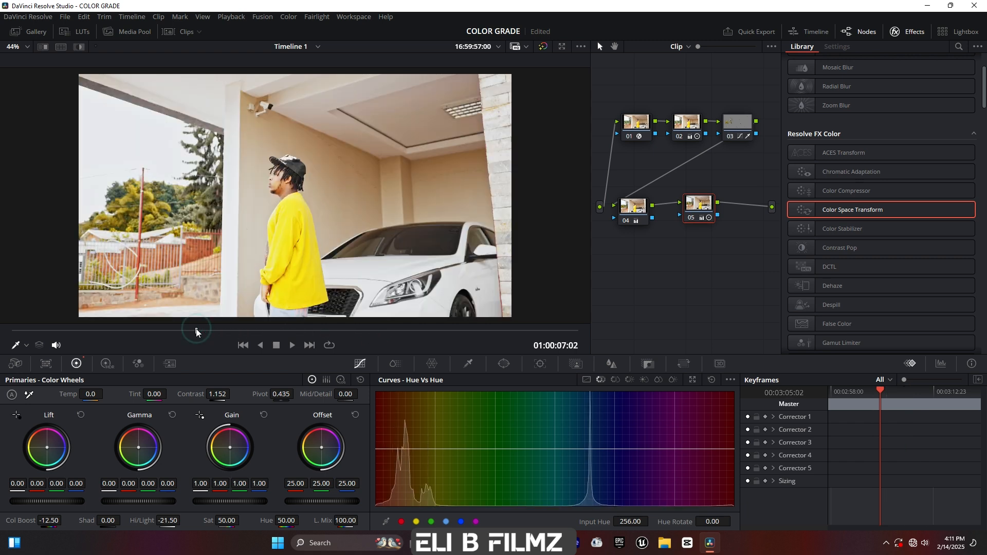
{"action": "left_click", "coordinate": [148, 331]}
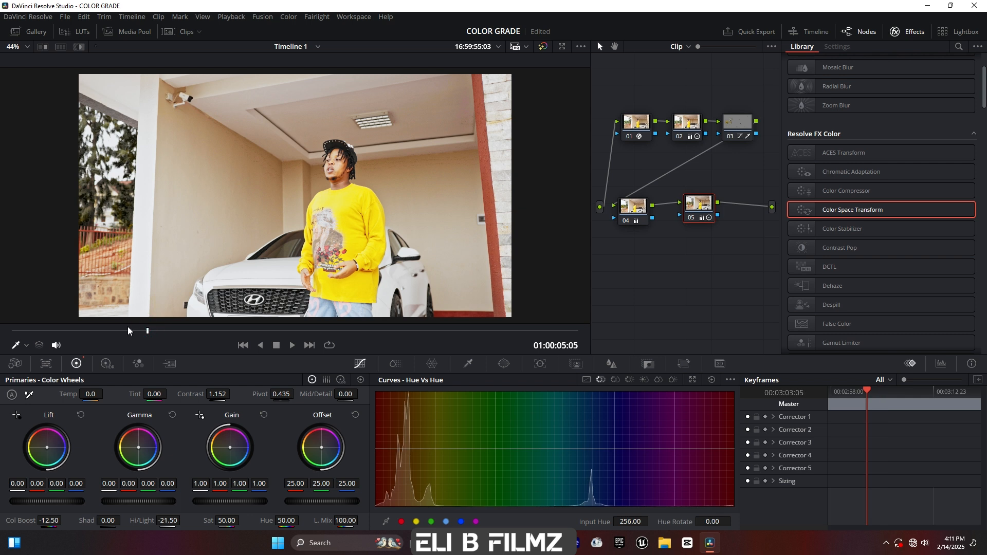
{"action": "left_click", "coordinate": [85, 330]}
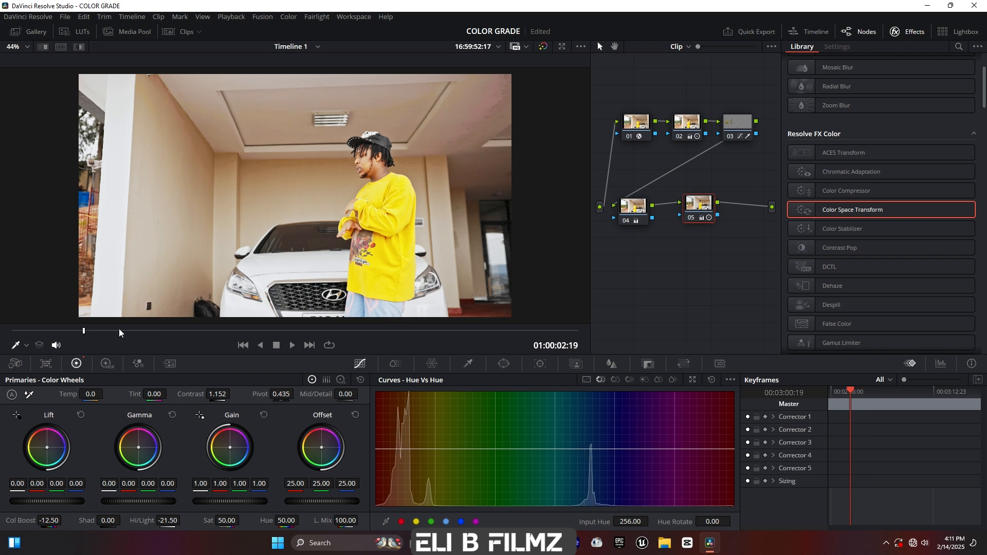
{"action": "left_click", "coordinate": [65, 330]}
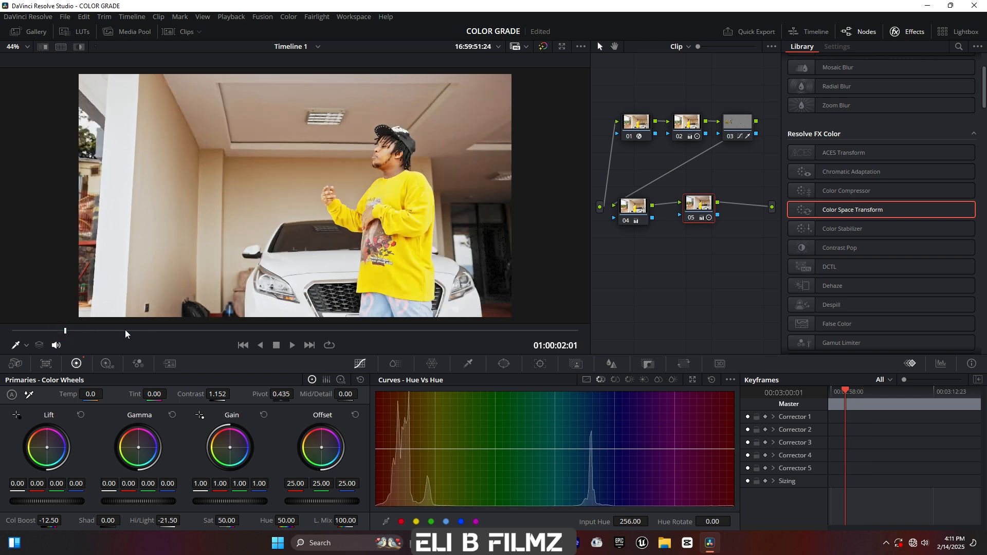
{"action": "left_click", "coordinate": [125, 331]}
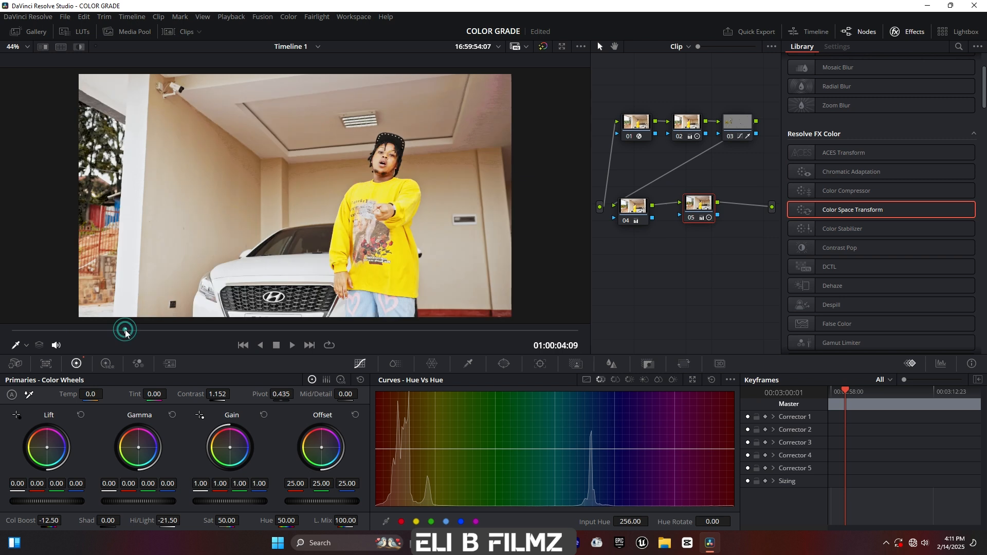
{"action": "left_click", "coordinate": [176, 331]}
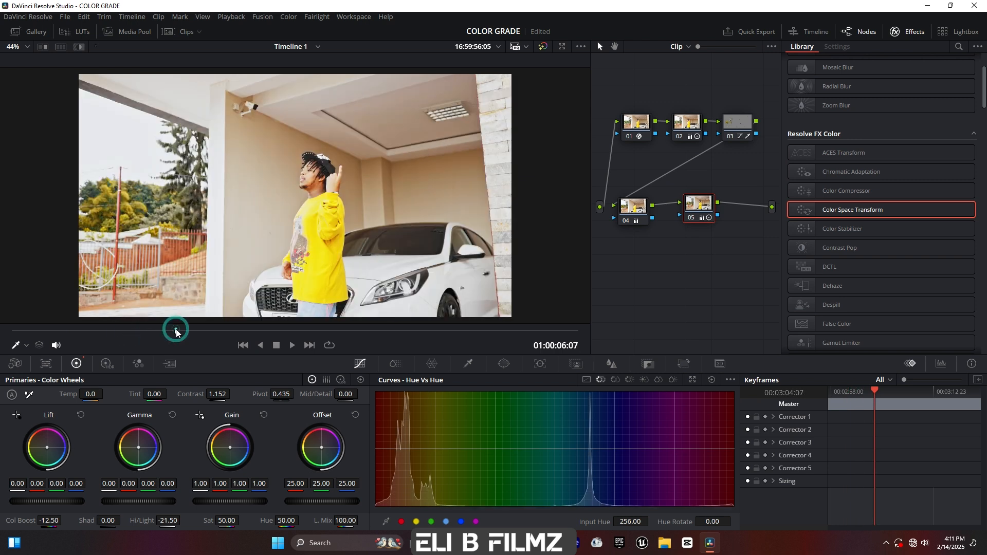
{"action": "left_click", "coordinate": [221, 331]}
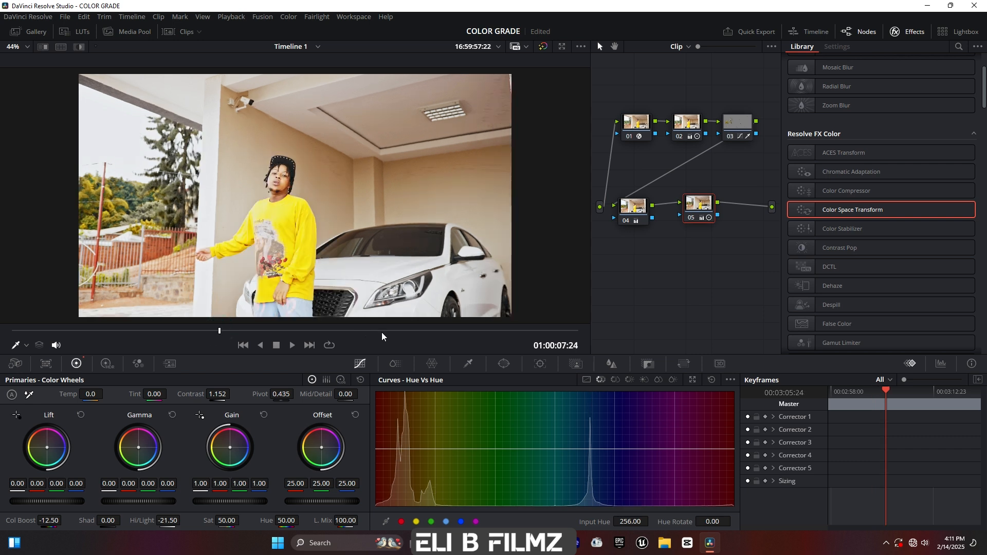
Disable nodes 04, 05, 03, 02 and 01 one by one to view the original ungraded footage
{"action": "left_click", "coordinate": [699, 203]}
{"action": "left_click", "coordinate": [625, 219]}
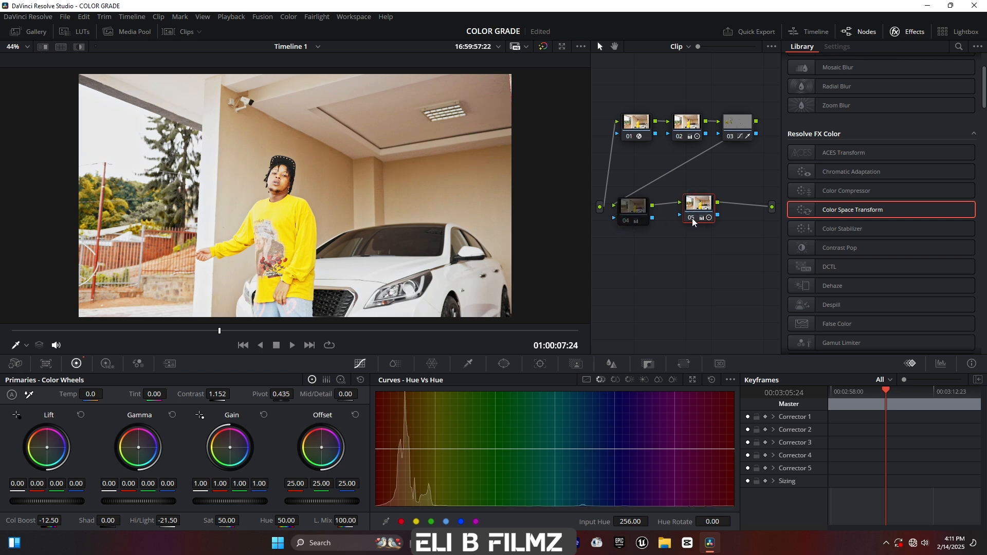
{"action": "left_click", "coordinate": [692, 218]}
{"action": "left_click", "coordinate": [730, 137]}
{"action": "left_click", "coordinate": [681, 135]}
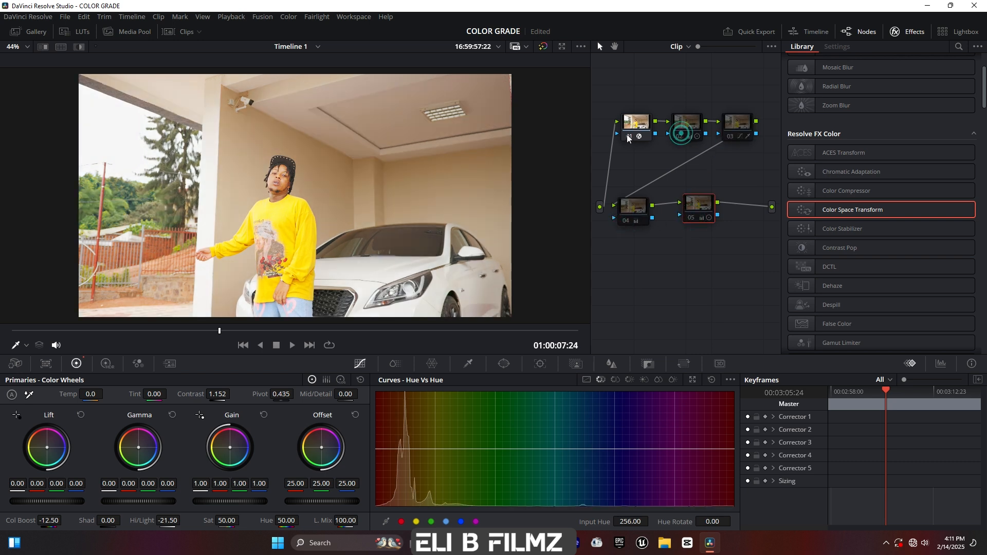
{"action": "left_click", "coordinate": [627, 134]}
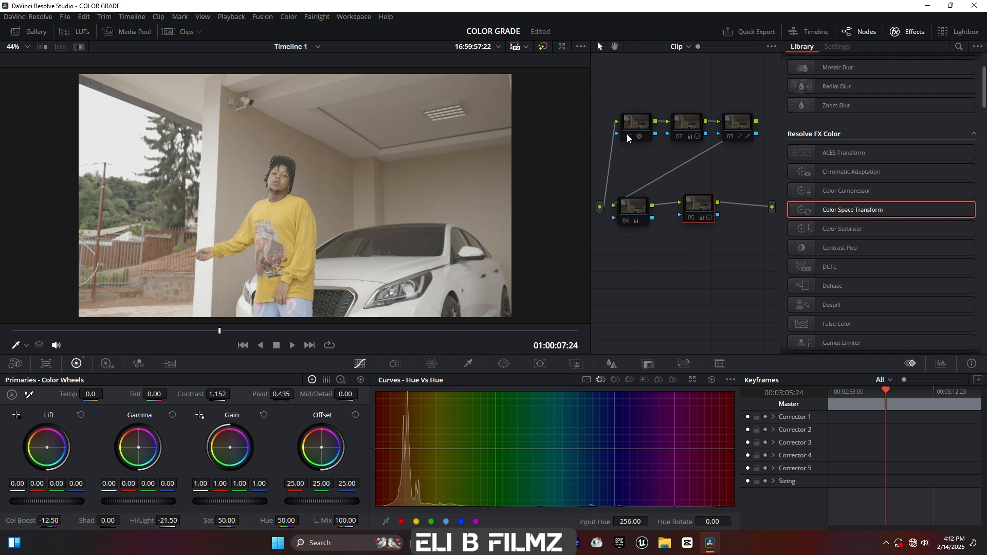
Re-enable nodes 01 through 05 in order to review what each one contributes to the grade
{"action": "left_click", "coordinate": [627, 135]}
{"action": "left_click", "coordinate": [682, 135]}
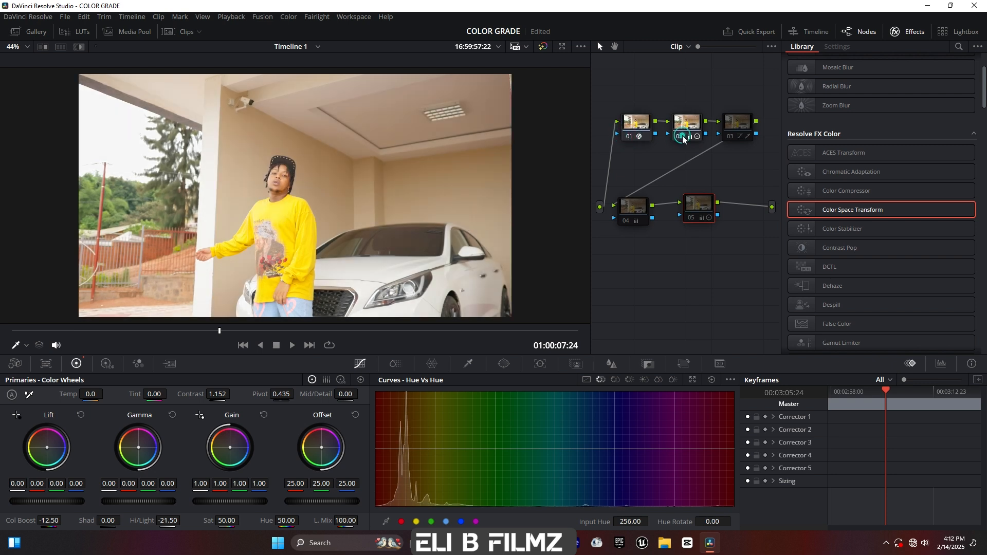
{"action": "left_click", "coordinate": [729, 137]}
{"action": "left_click", "coordinate": [623, 220]}
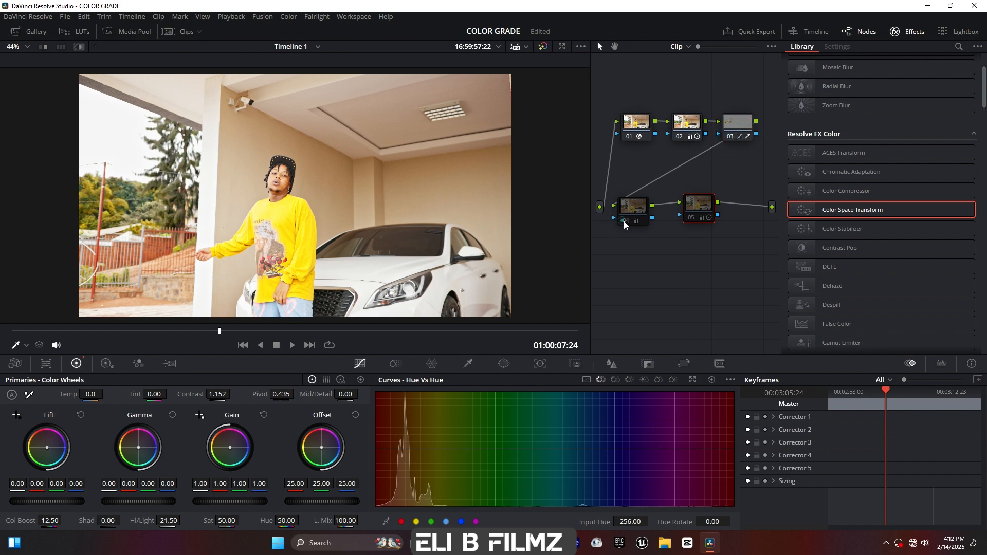
{"action": "left_click", "coordinate": [692, 218]}
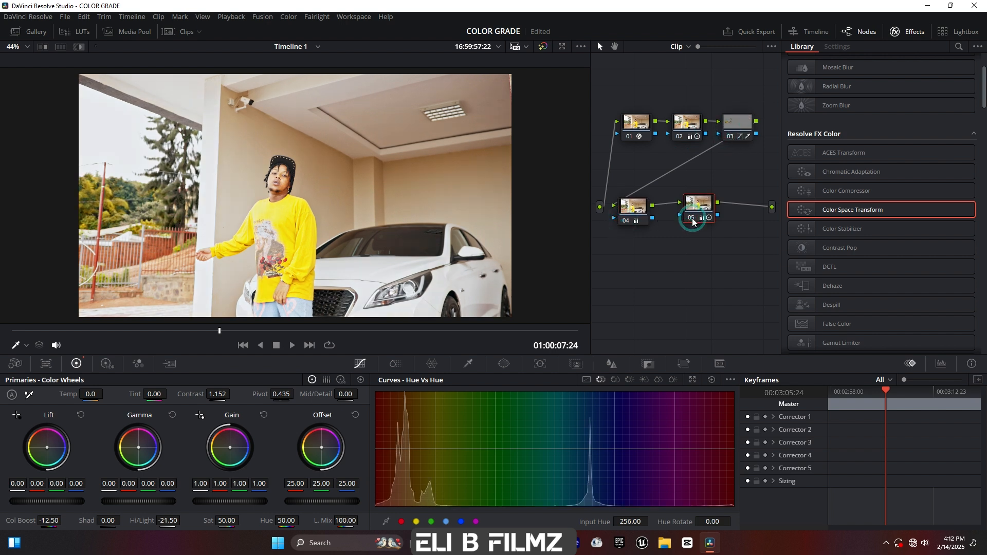